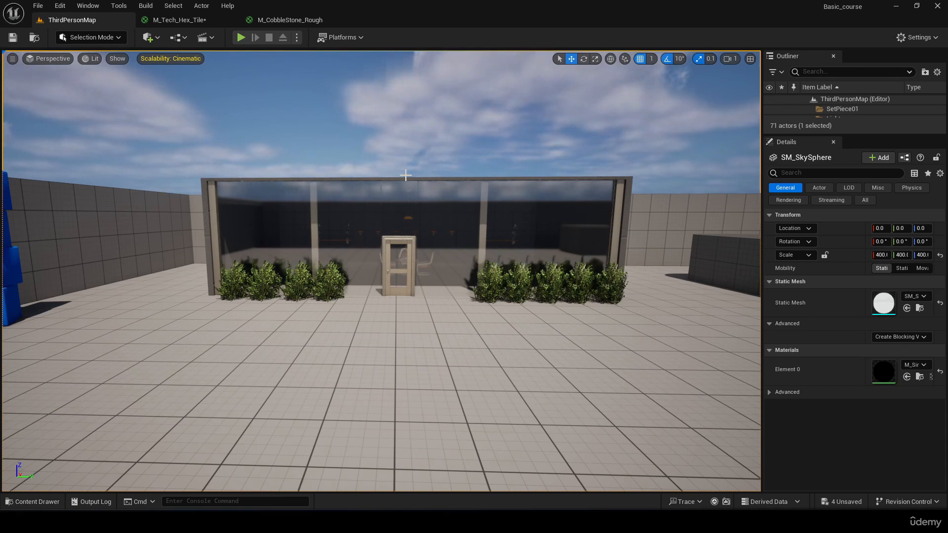
Select the large floor mesh in front of the building
{"action": "key", "text": "ctrl+space"}
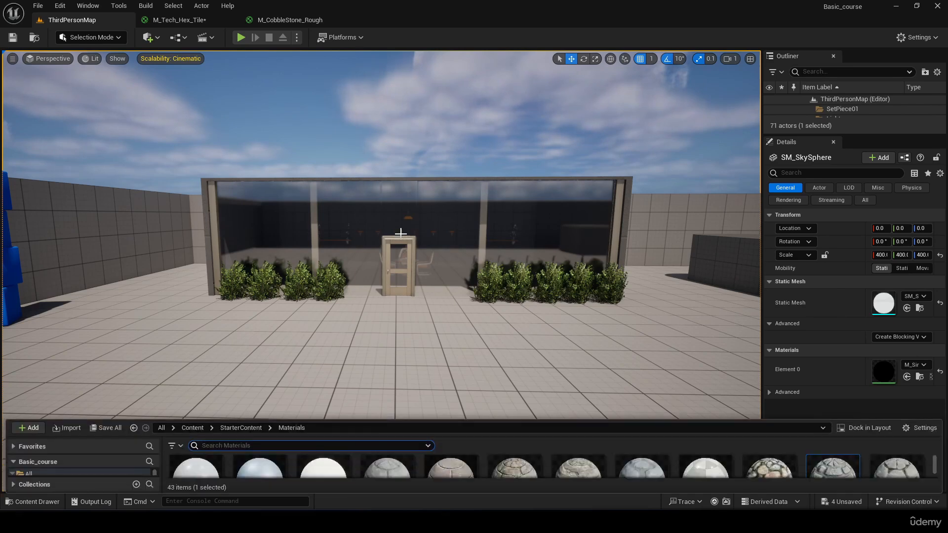
{"action": "left_click_drag", "start_coordinate": [344, 420], "coordinate": [388, 219]}
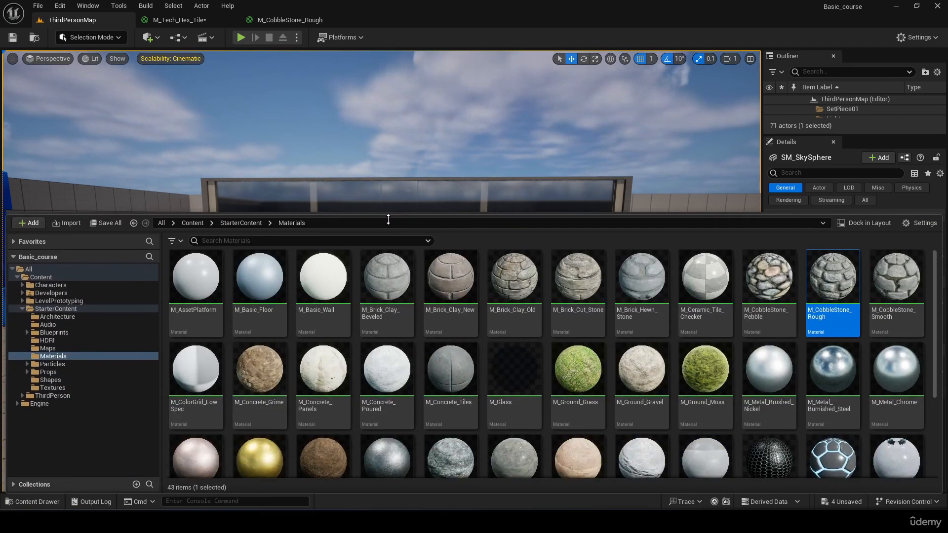
{"action": "left_click_drag", "start_coordinate": [388, 219], "coordinate": [455, 333]}
{"action": "mouse_move", "coordinate": [600, 305]}
{"action": "right_mouse_down"}
{"action": "mouse_move", "coordinate": [589, 322]}
{"action": "mouse_move", "coordinate": [598, 316]}
{"action": "mouse_move", "coordinate": [498, 310]}
{"action": "mouse_move", "coordinate": [609, 320]}
{"action": "right_mouse_up"}
{"action": "right_click_drag", "start_coordinate": [554, 337], "coordinate": [341, 284]}
{"action": "left_click", "coordinate": [527, 345]}
{"action": "right_click_drag", "start_coordinate": [419, 308], "coordinate": [383, 322]}
{"action": "mouse_move", "coordinate": [470, 246]}
{"action": "right_mouse_down"}
{"action": "mouse_move", "coordinate": [474, 203]}
{"action": "mouse_move", "coordinate": [316, 208]}
{"action": "mouse_move", "coordinate": [477, 213]}
{"action": "mouse_move", "coordinate": [476, 249]}
{"action": "right_mouse_up"}
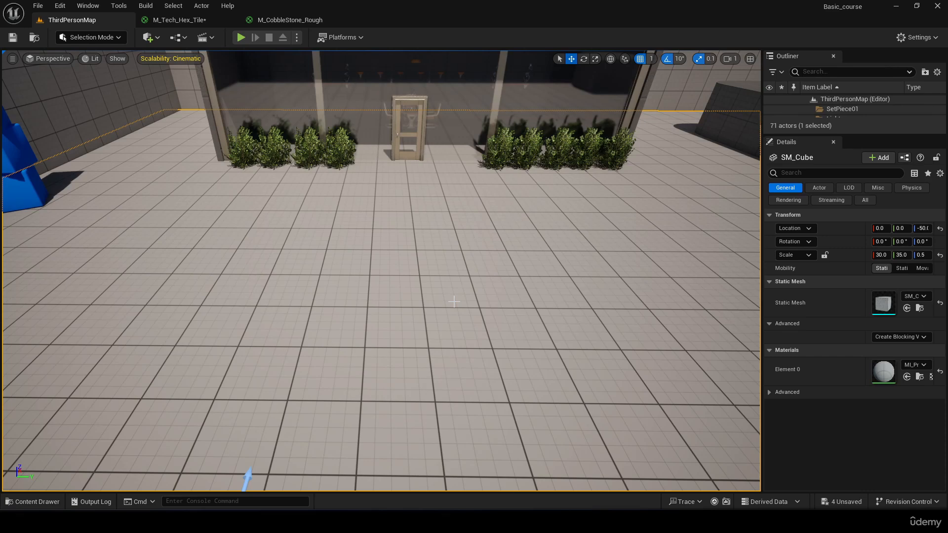
Browse the StarterContent materials and apply M_CobbleStone_Smooth to the floor mesh
{"action": "key", "text": "ctrl+space"}
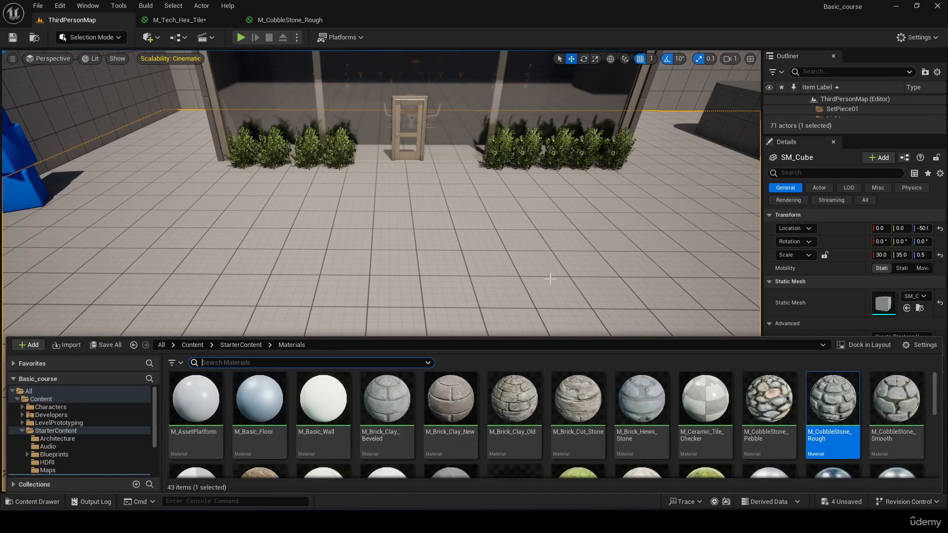
{"action": "left_click", "coordinate": [636, 386]}
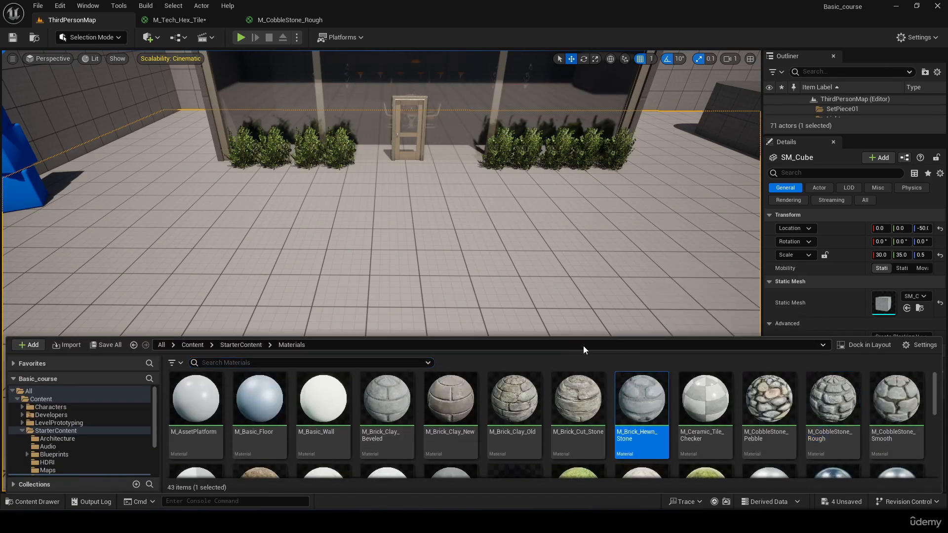
{"action": "left_click_drag", "start_coordinate": [585, 337], "coordinate": [564, 113]}
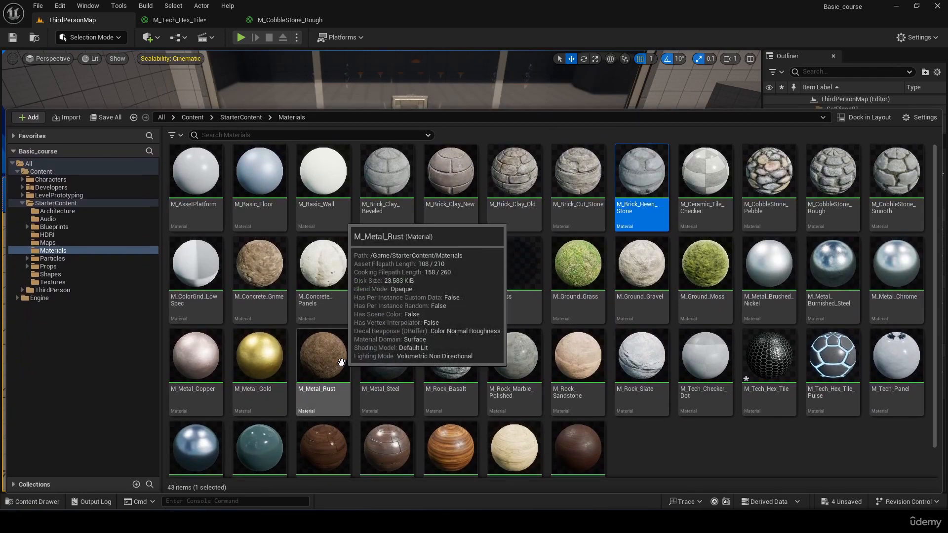
{"action": "left_click", "coordinate": [324, 367]}
{"action": "left_click", "coordinate": [276, 272]}
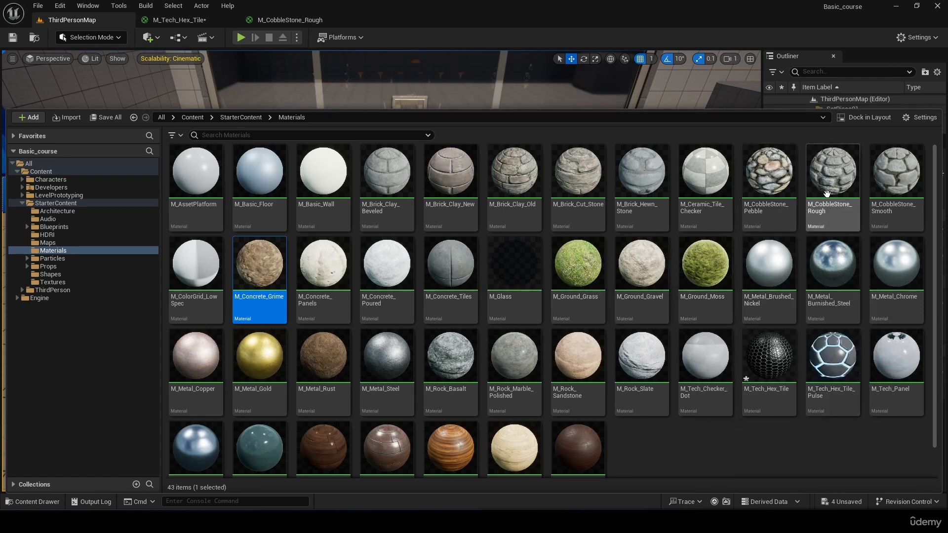
{"action": "left_click", "coordinate": [896, 190]}
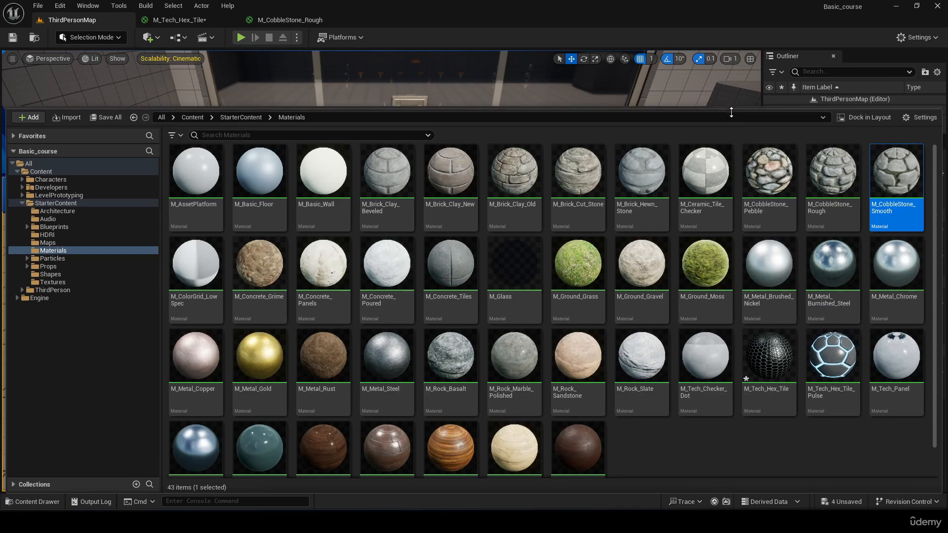
{"action": "left_click_drag", "start_coordinate": [731, 109], "coordinate": [751, 396]}
{"action": "left_click_drag", "start_coordinate": [898, 435], "coordinate": [516, 284]}
{"action": "right_click_drag", "start_coordinate": [584, 366], "coordinate": [447, 336]}
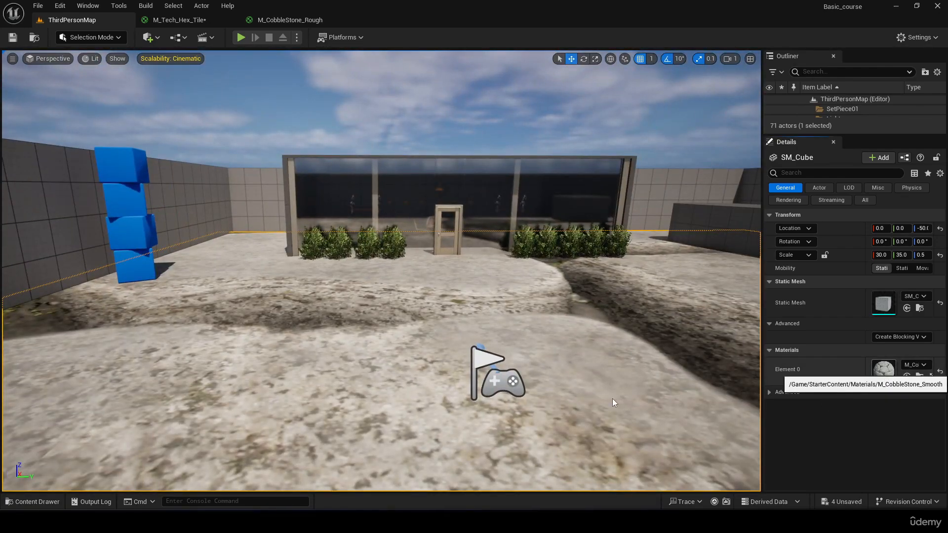
Open the floor's M_CobbleStone_Smooth material, preview it on a flat plane, and return to the level
{"action": "double_click", "coordinate": [883, 369]}
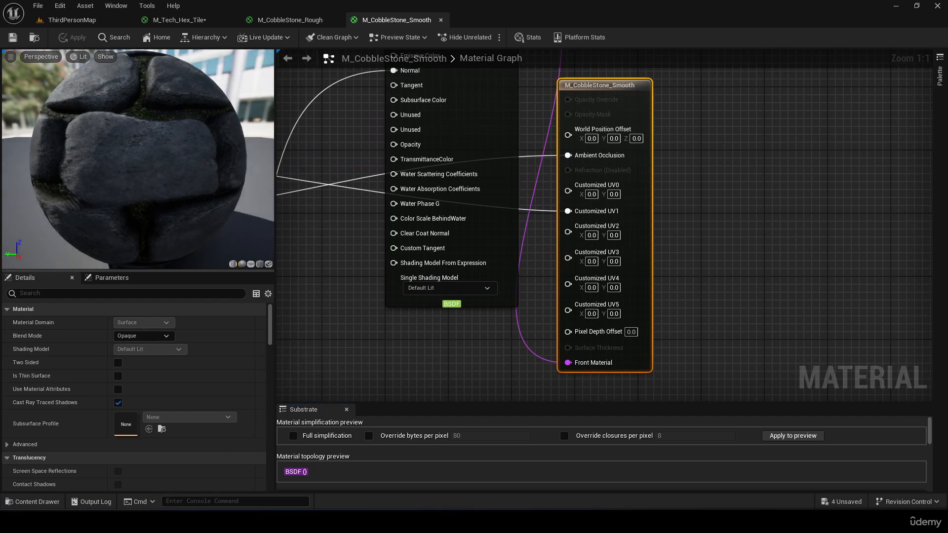
{"action": "left_click", "coordinate": [268, 264]}
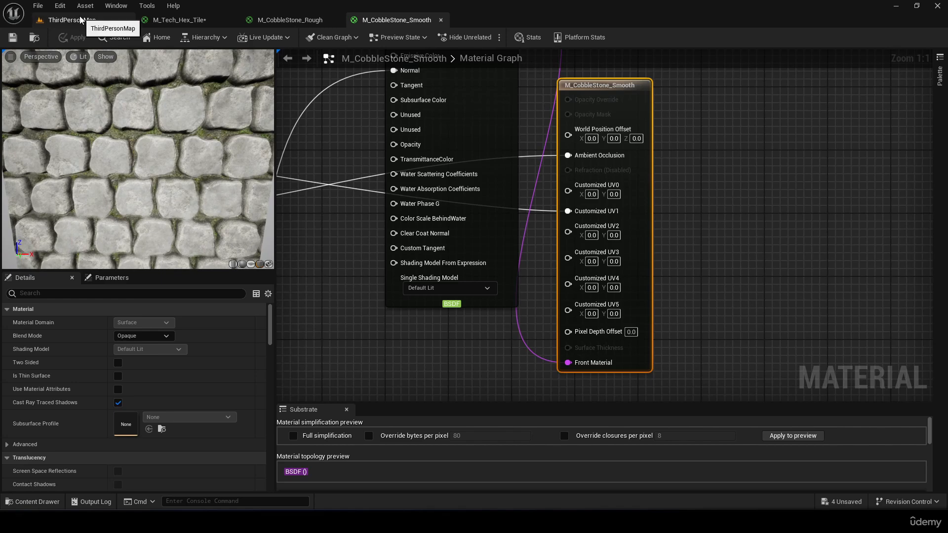
{"action": "left_click", "coordinate": [107, 20]}
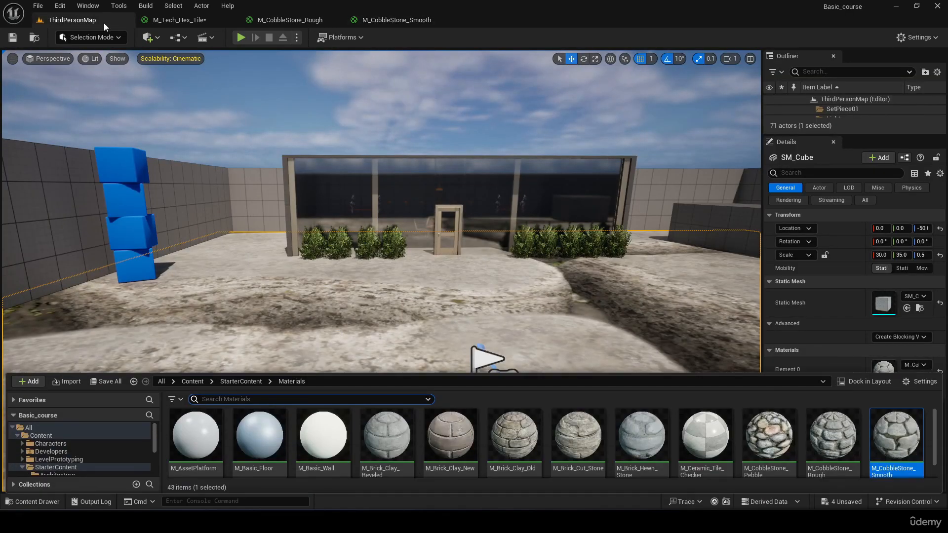
Add a basic cube to the level and snap it down onto the floor
{"action": "left_click", "coordinate": [152, 38]}
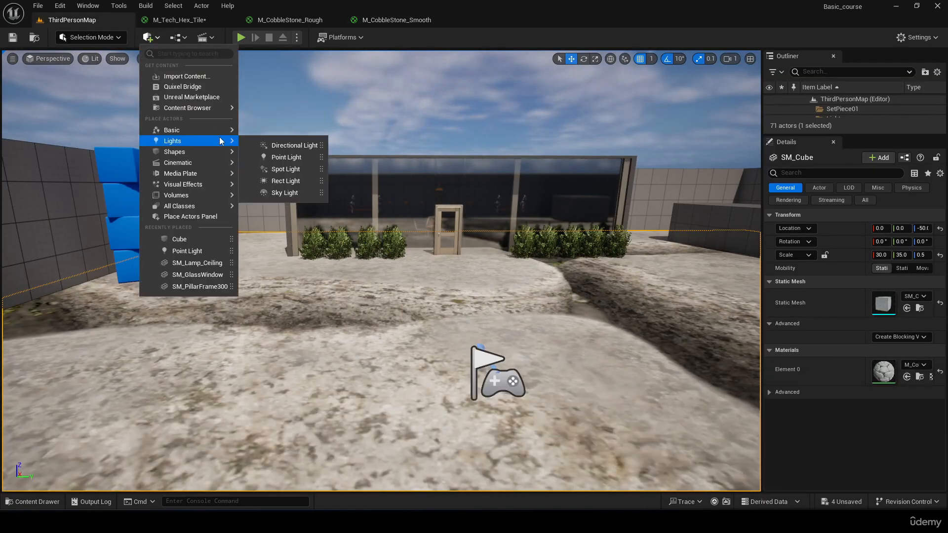
{"action": "mouse_move", "coordinate": [221, 130]}
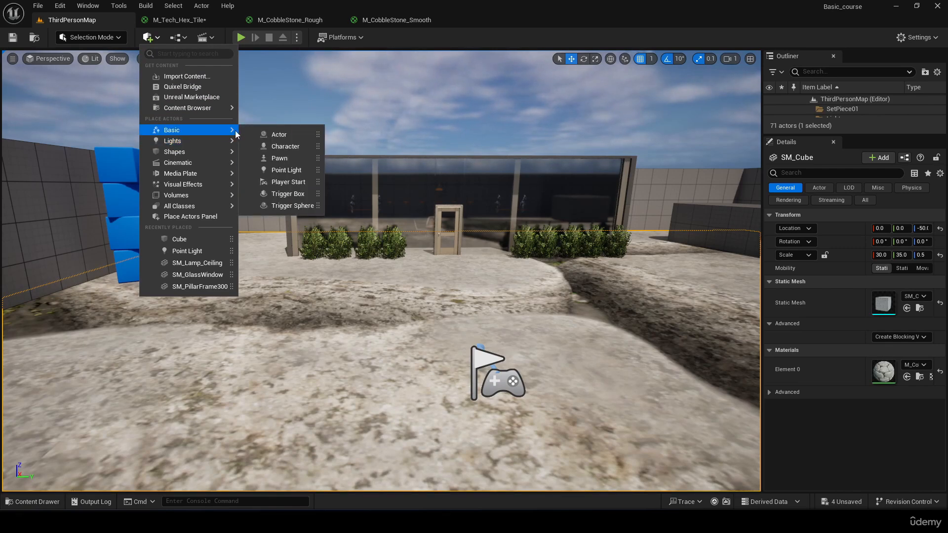
{"action": "left_click", "coordinate": [261, 153]}
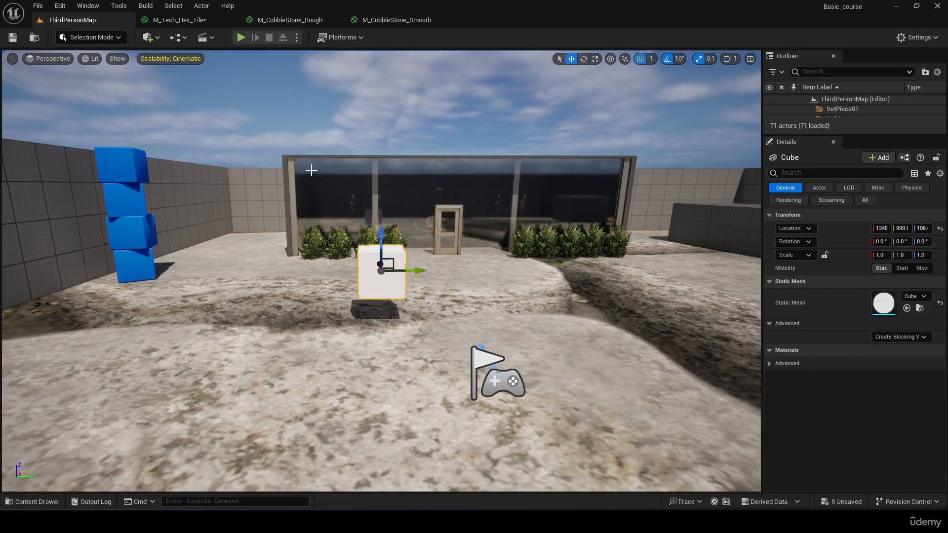
{"action": "key", "text": "End"}
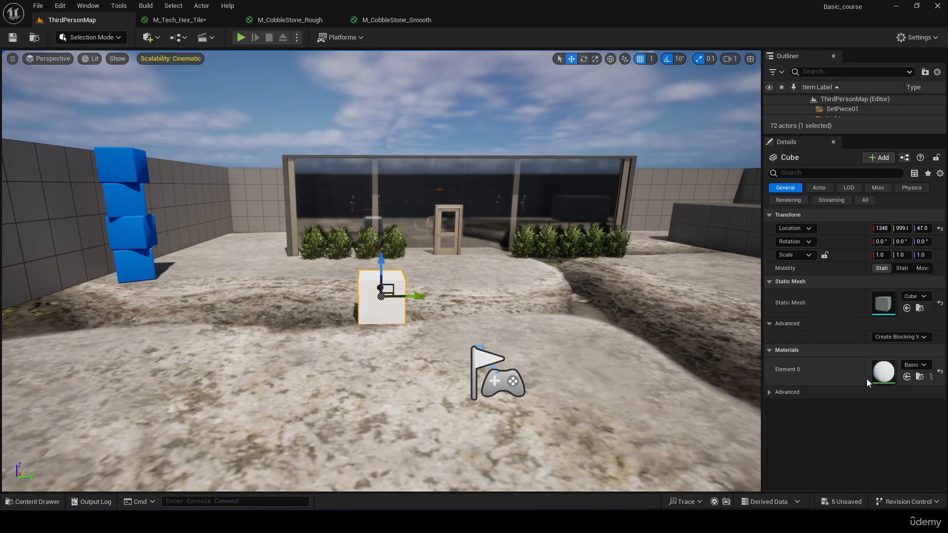
Assign M_CobbleStone_Smooth to the cube to inspect the stone scale up close, and delete the cube
{"action": "left_click", "coordinate": [907, 378]}
{"action": "key", "text": "f"}
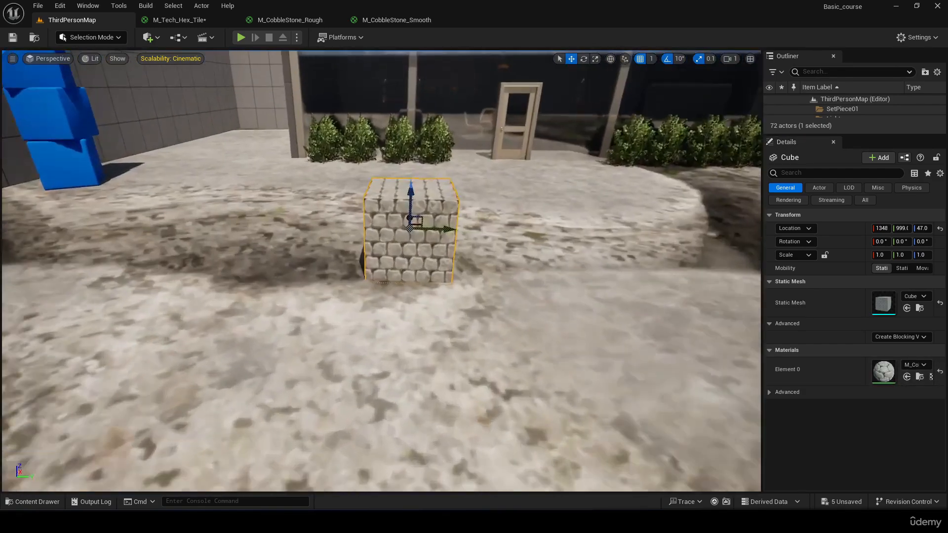
{"action": "right_click_drag", "start_coordinate": [382, 271], "coordinate": [434, 223]}
{"action": "key", "text": "s"}
{"action": "key", "text": "Delete"}
Select the floor mesh again and open its M_CobbleStone_Smooth material for editing
{"action": "key", "text": "s"}
{"action": "left_click", "coordinate": [434, 252]}
{"action": "key", "text": "w"}
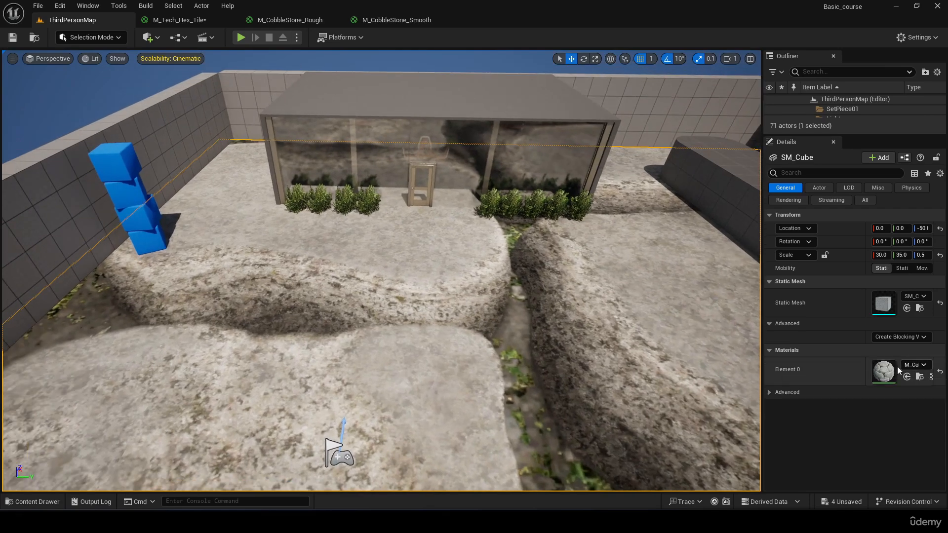
{"action": "double_click", "coordinate": [883, 371]}
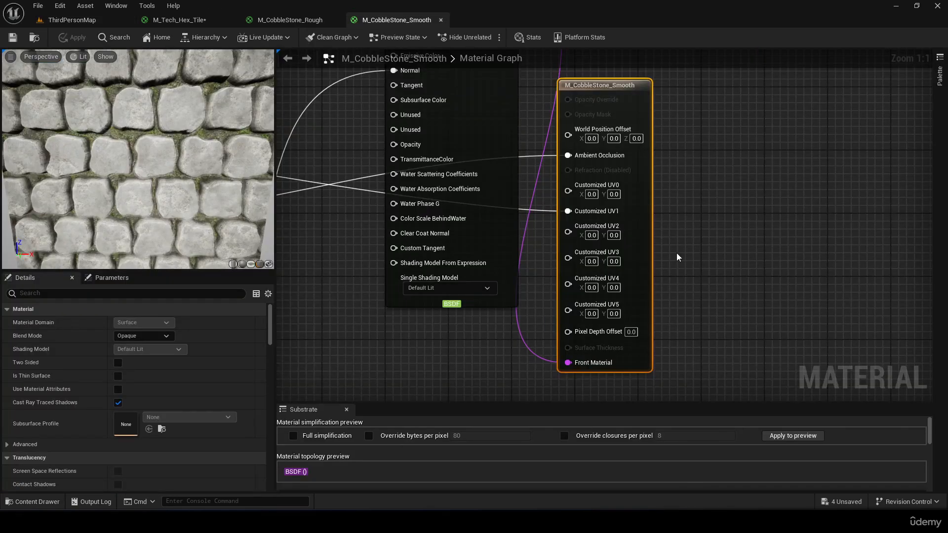
Move the M_CobbleStone_Smooth output node farther away from the Substrate Shading Models node
{"action": "right_click_drag", "start_coordinate": [729, 214], "coordinate": [723, 377]}
{"action": "scroll", "coordinate": [710, 333], "scroll_direction": "down", "scroll_amount": 2}
{"action": "right_click_drag", "start_coordinate": [705, 326], "coordinate": [693, 278]}
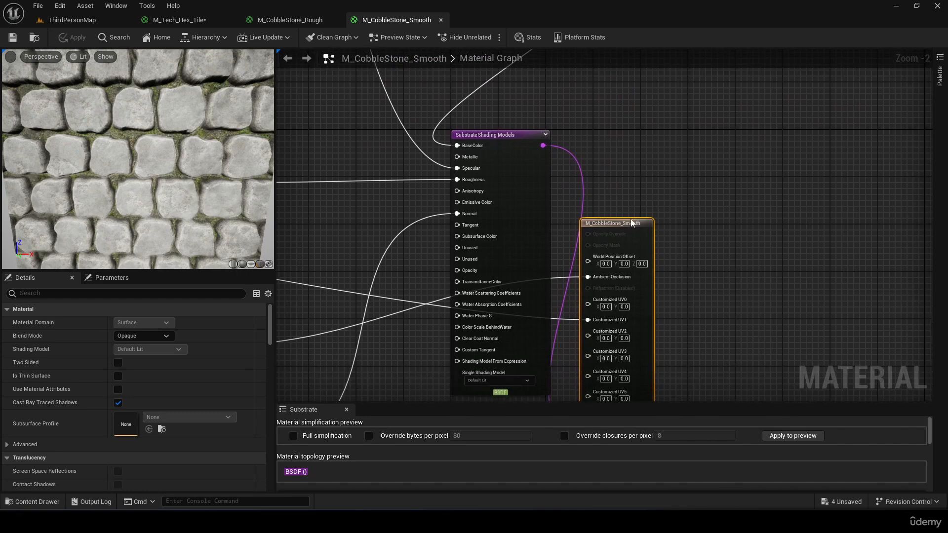
{"action": "left_click_drag", "start_coordinate": [654, 224], "coordinate": [791, 142]}
Locate the TexCoord[0] node at the start of the material graph and shift it slightly
{"action": "right_click_drag", "start_coordinate": [625, 158], "coordinate": [680, 249]}
{"action": "scroll", "coordinate": [680, 252], "scroll_direction": "down", "scroll_amount": 3}
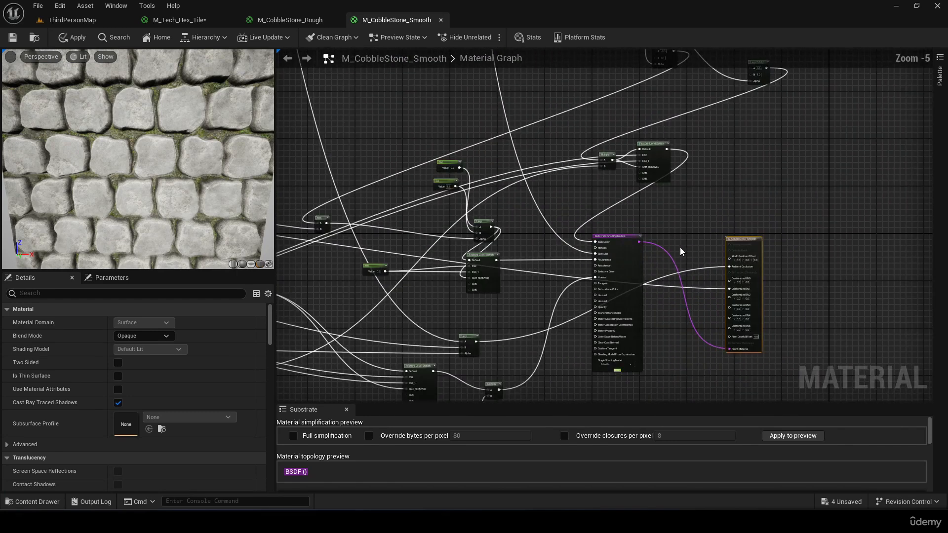
{"action": "scroll", "coordinate": [632, 227], "scroll_direction": "down", "scroll_amount": 3}
{"action": "right_click_drag", "start_coordinate": [711, 215], "coordinate": [617, 53]}
{"action": "scroll", "coordinate": [607, 162], "scroll_direction": "down", "scroll_amount": 2}
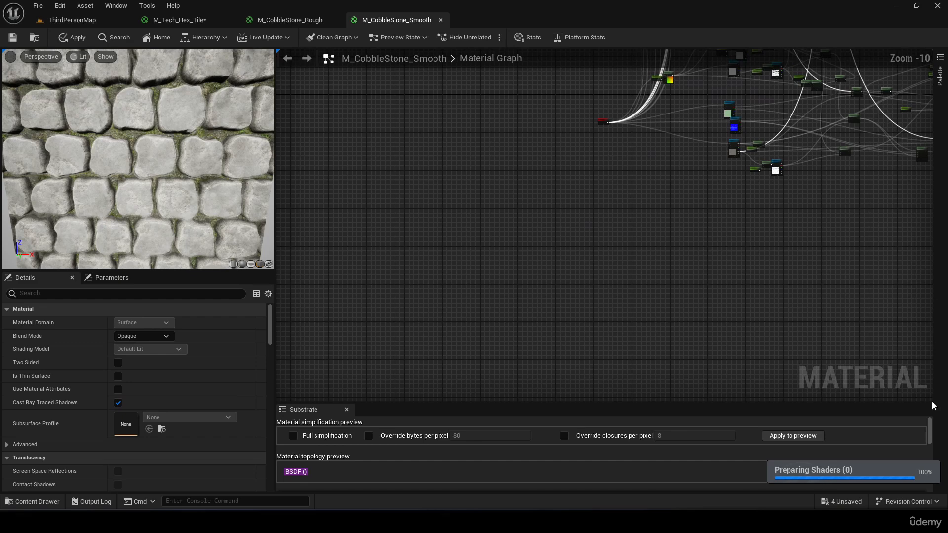
{"action": "scroll", "coordinate": [933, 406], "scroll_direction": "up", "scroll_amount": 4}
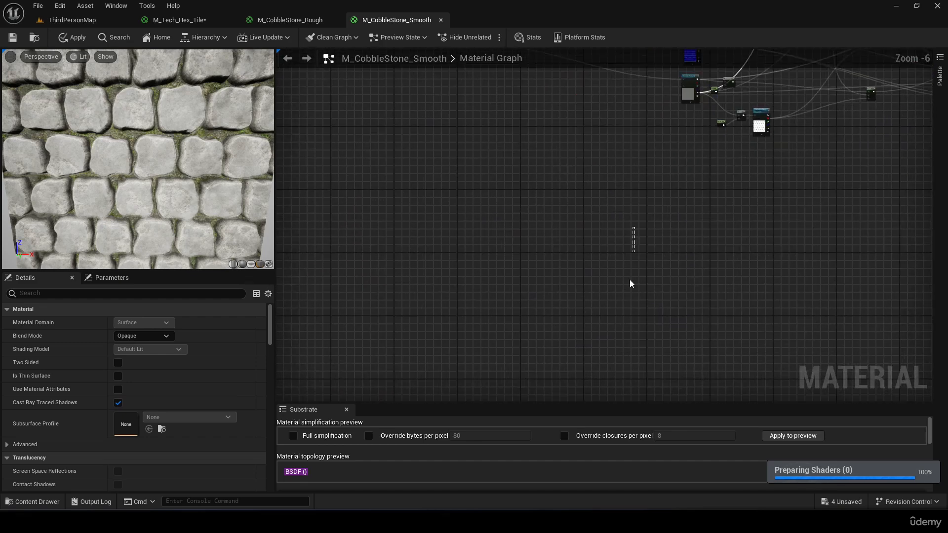
{"action": "scroll", "coordinate": [555, 345], "scroll_direction": "up", "scroll_amount": 4}
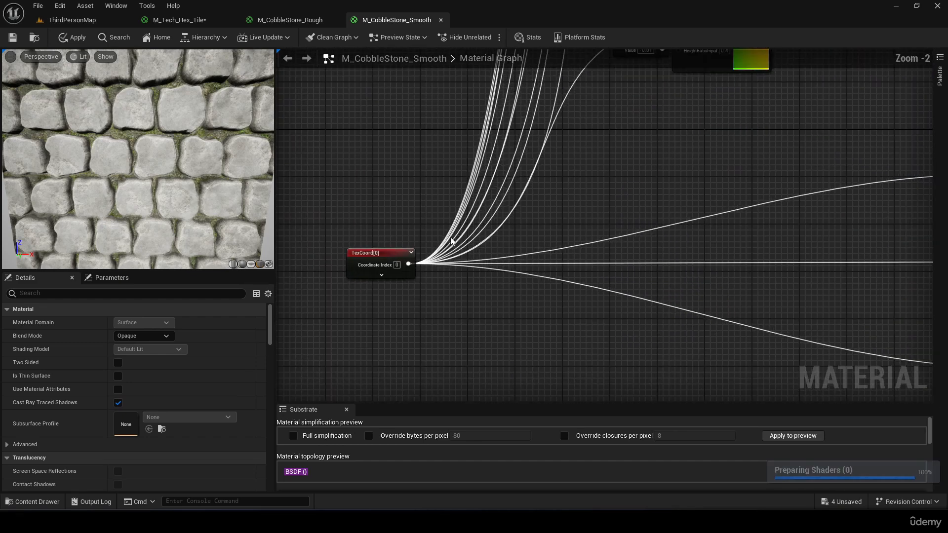
{"action": "scroll", "coordinate": [433, 280], "scroll_direction": "up", "scroll_amount": 2}
{"action": "right_click_drag", "start_coordinate": [425, 182], "coordinate": [515, 159]}
{"action": "left_click", "coordinate": [470, 227]}
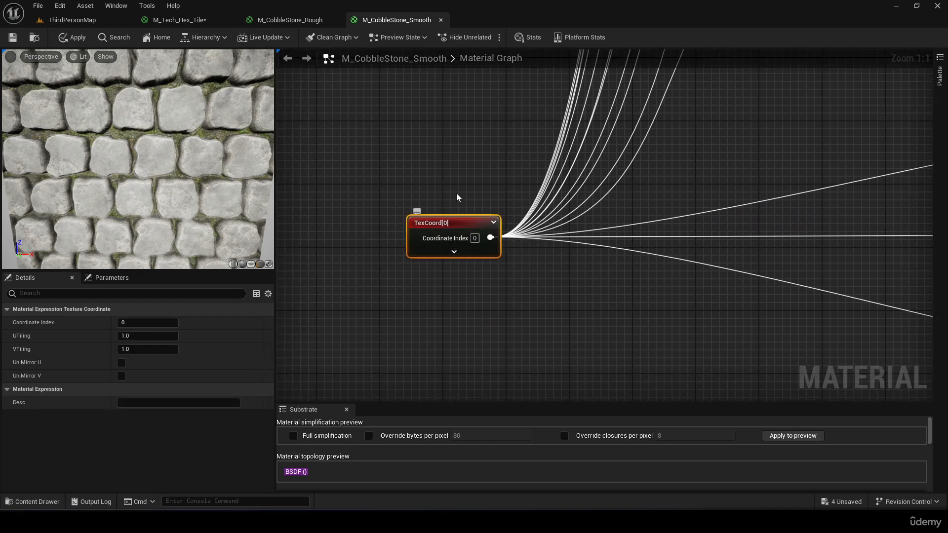
{"action": "left_click_drag", "start_coordinate": [479, 218], "coordinate": [505, 186]}
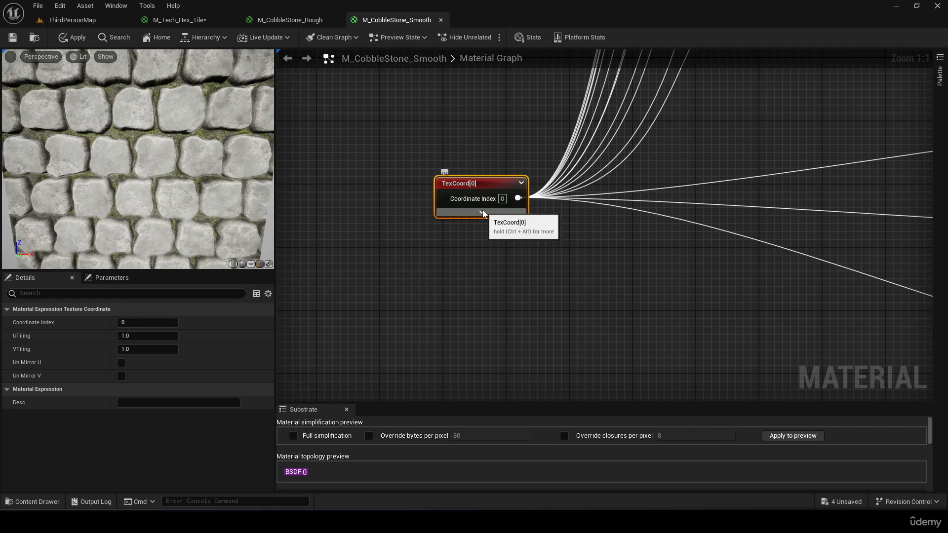
Expand the TexCoord[0] node's extra properties and set both UTiling and VTiling to 5
{"action": "left_click", "coordinate": [468, 213]}
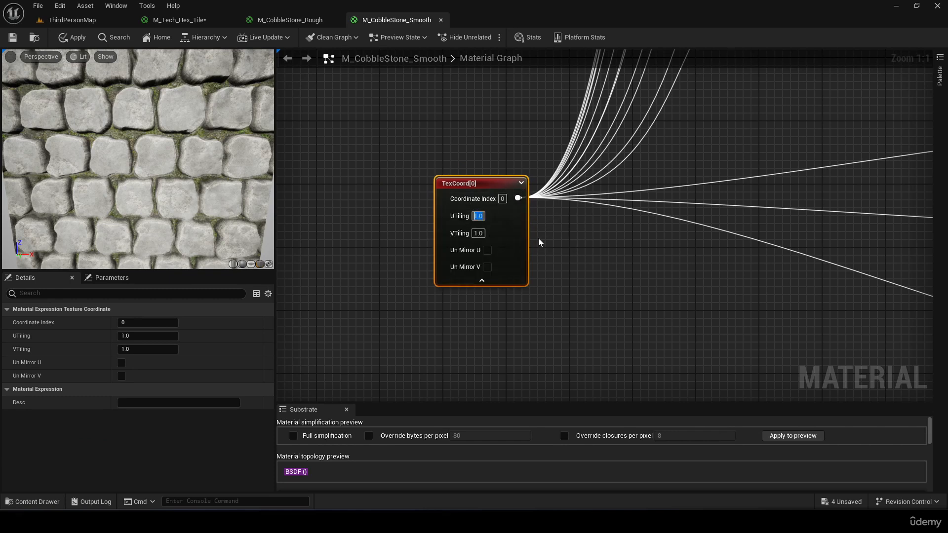
{"action": "left_click", "coordinate": [481, 233]}
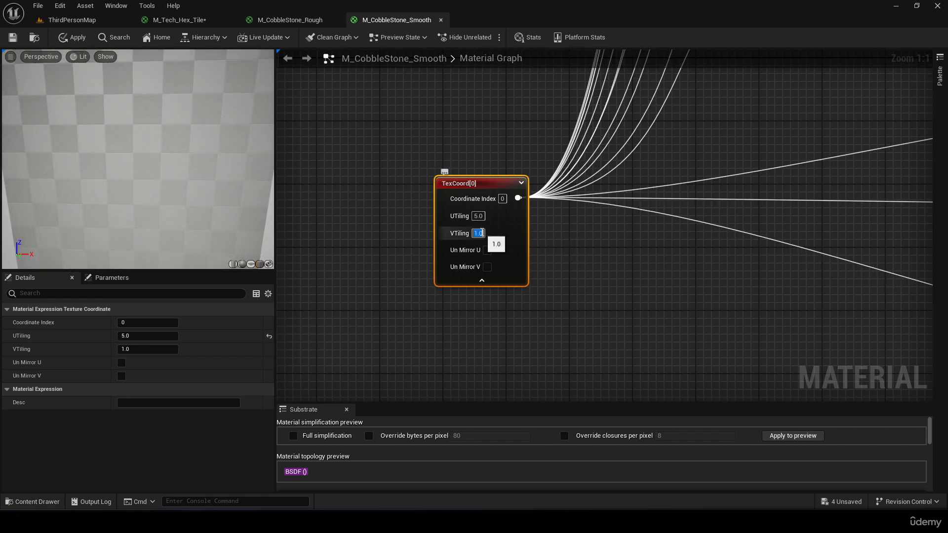
{"action": "type", "text": "5"}
{"action": "key", "text": "Return"}
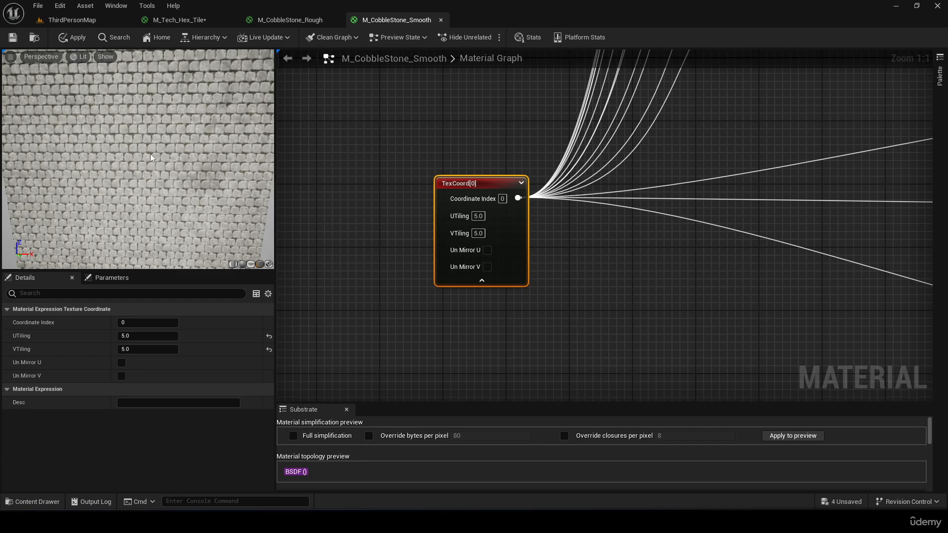
{"action": "scroll", "coordinate": [152, 157], "scroll_direction": "down", "scroll_amount": 5}
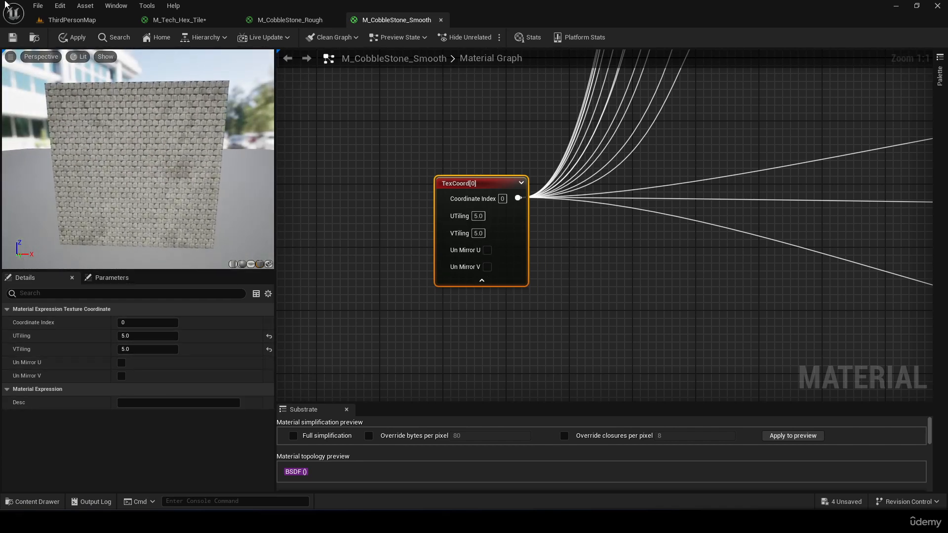
Save the cobblestone material and inspect the floor's stone pattern in the ThirdPersonMap level
{"action": "left_click", "coordinate": [14, 40]}
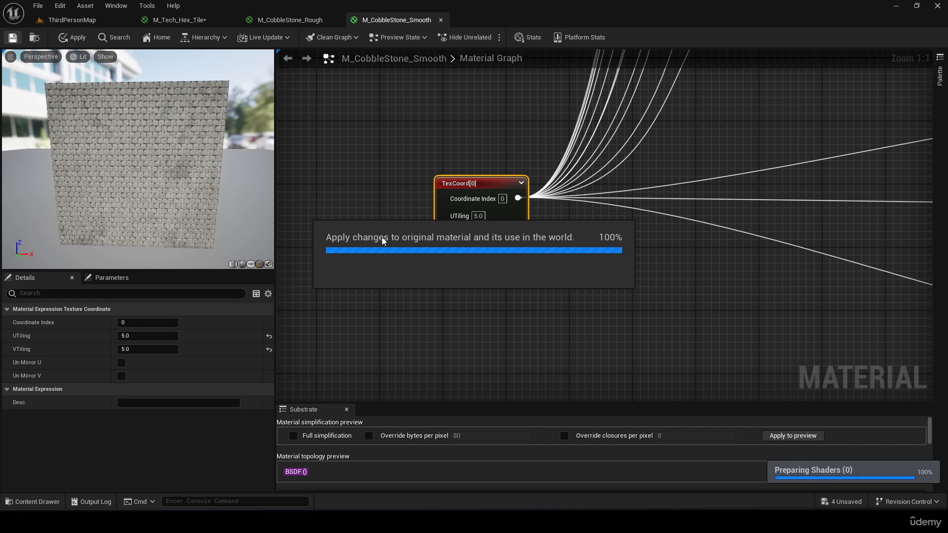
{"action": "left_click", "coordinate": [72, 19]}
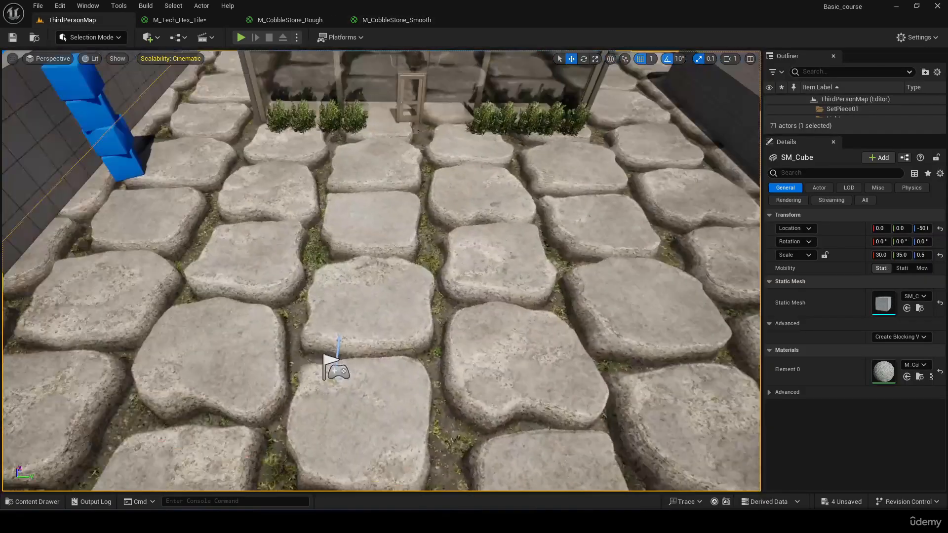
{"action": "right_click_drag", "start_coordinate": [381, 271], "coordinate": [390, 232]}
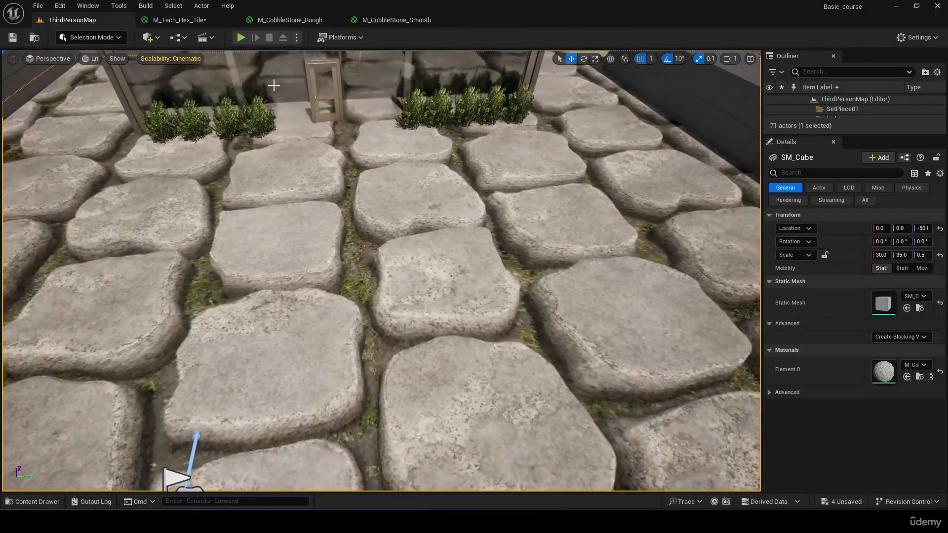
Set both UTiling and VTiling of the M_CobbleStone_Smooth TexCoord[0] node to 50 and save the material
{"action": "left_click", "coordinate": [386, 22]}
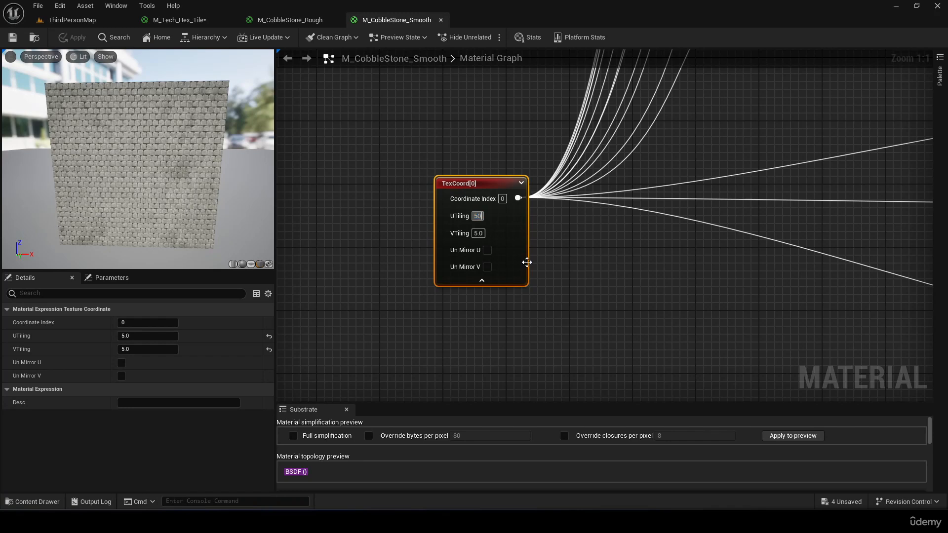
{"action": "key", "text": "Return"}
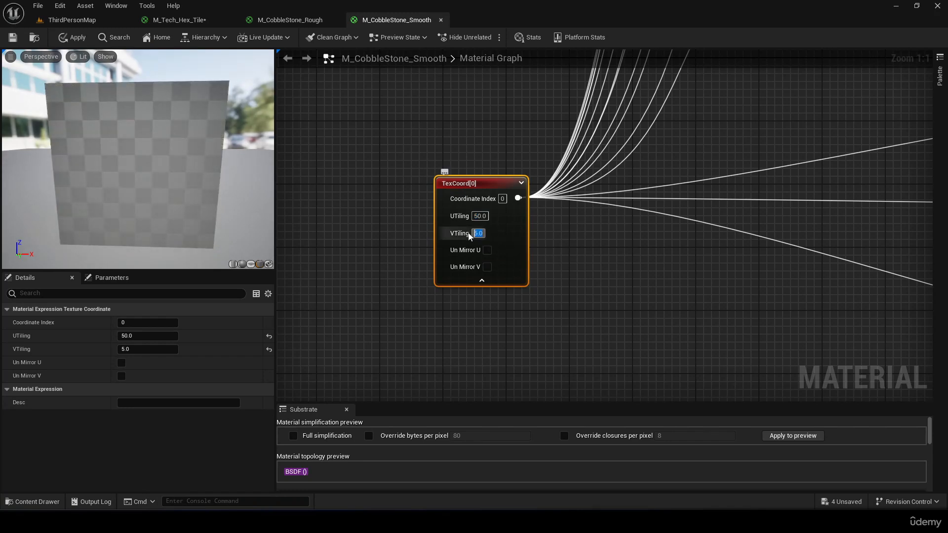
{"action": "type", "text": "50"}
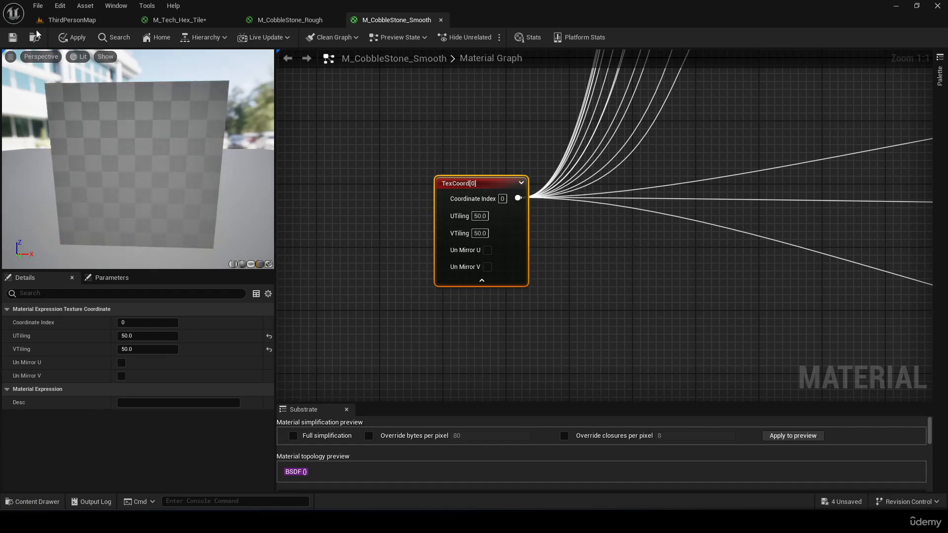
{"action": "left_click", "coordinate": [12, 37]}
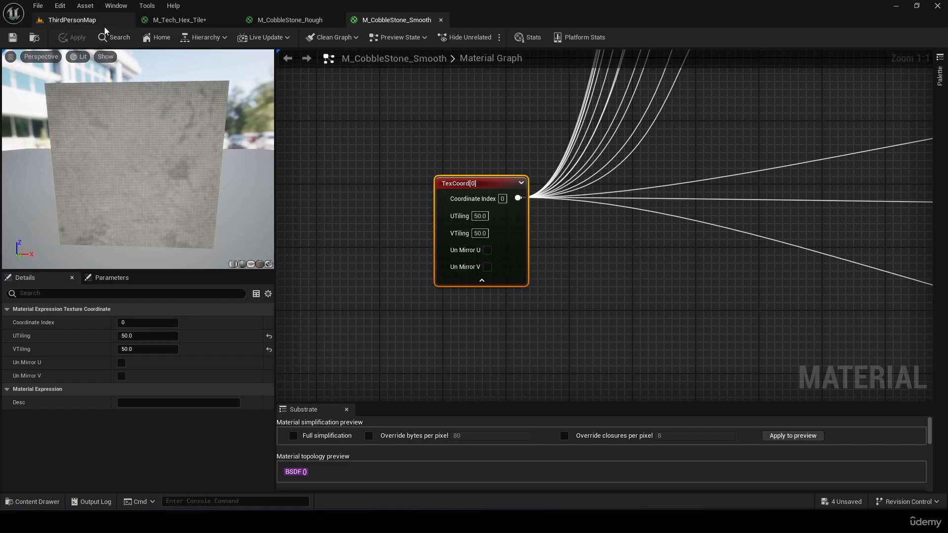
Return to the ThirdPersonMap level, inspect the cobblestone floor inside and outside the room, and select the room's Box mesh
{"action": "left_click", "coordinate": [79, 20]}
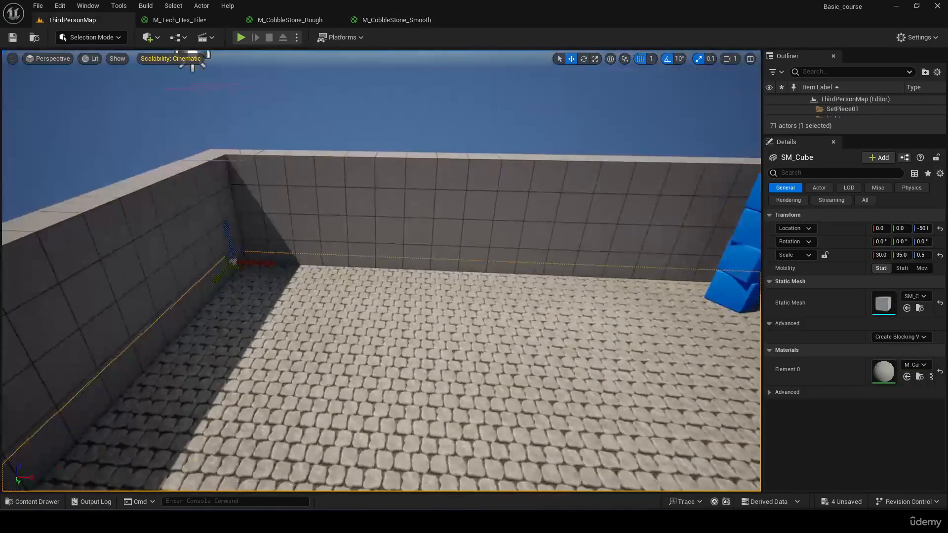
{"action": "right_click_drag", "start_coordinate": [382, 270], "coordinate": [647, 197]}
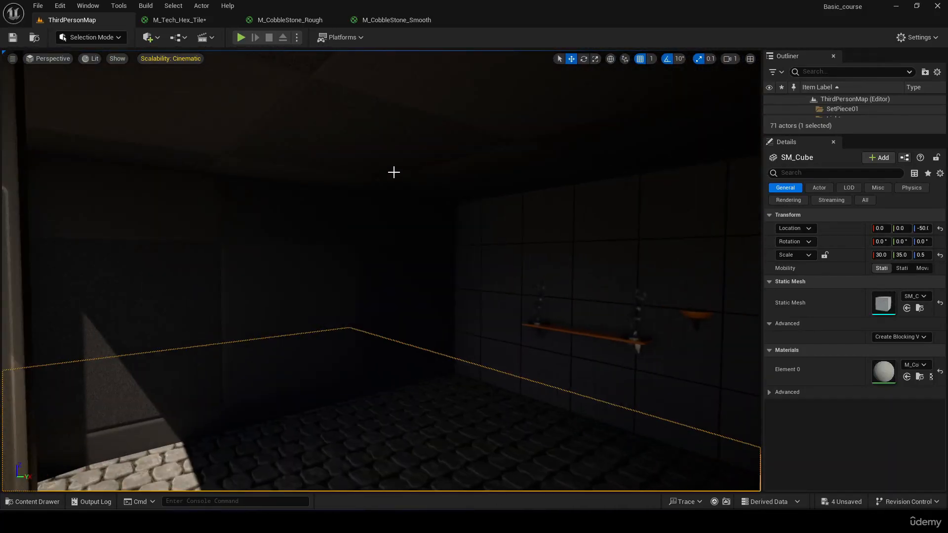
{"action": "right_click_drag", "start_coordinate": [345, 220], "coordinate": [410, 217]}
{"action": "right_click_drag", "start_coordinate": [714, 222], "coordinate": [687, 232]}
{"action": "right_click_drag", "start_coordinate": [487, 148], "coordinate": [422, 182]}
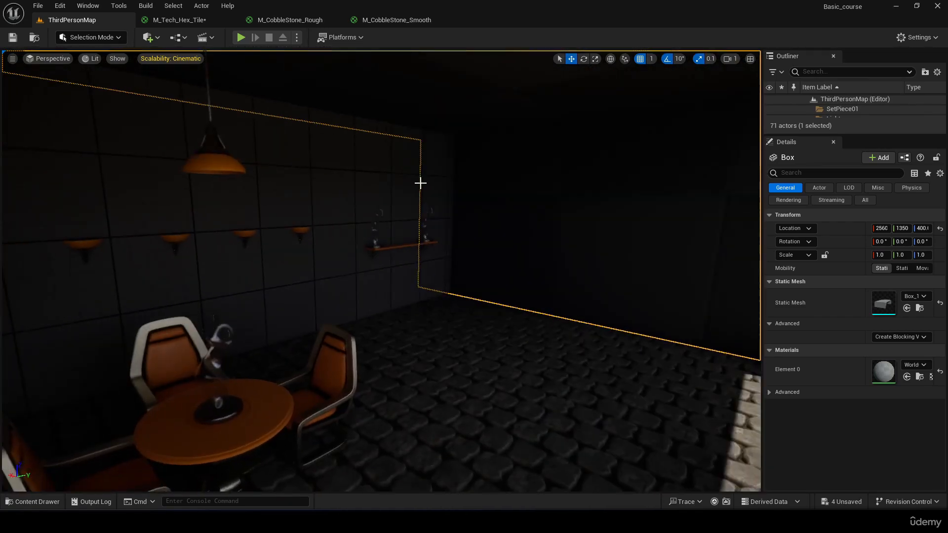
Assign M_Tech_Hex_Tile_Pulse from the StarterContent Materials folder to the Box mesh's Element 0 and look around the room
{"action": "key", "text": "ctrl+space"}
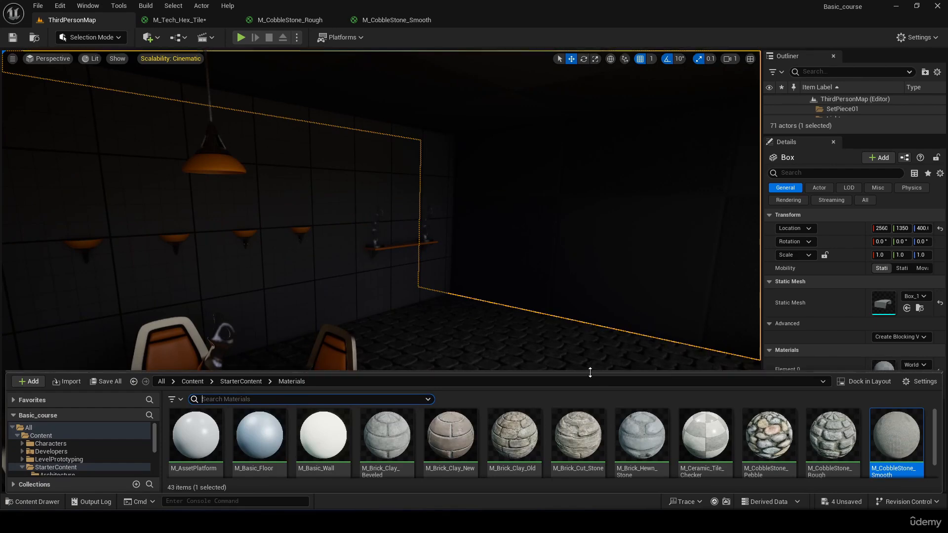
{"action": "left_click_drag", "start_coordinate": [591, 375], "coordinate": [628, 224]}
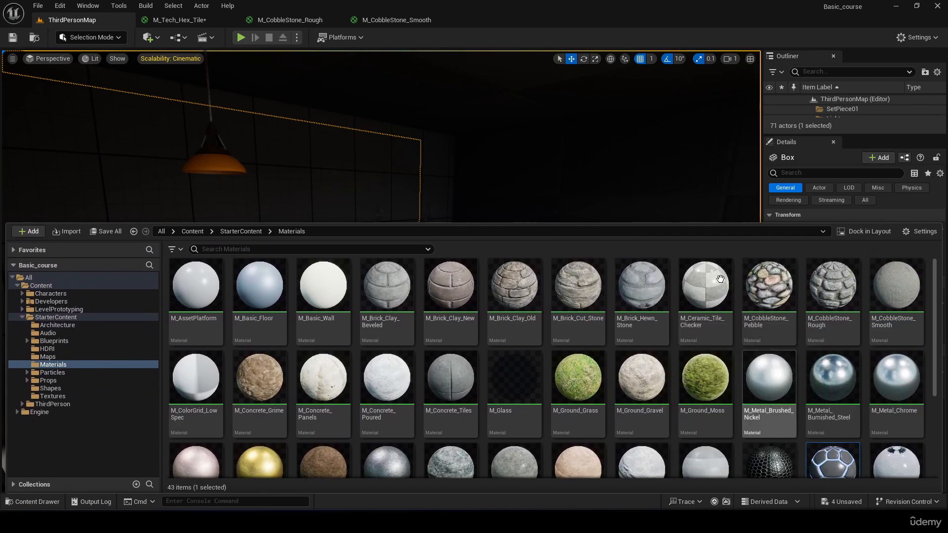
{"action": "left_click_drag", "start_coordinate": [688, 223], "coordinate": [709, 475]}
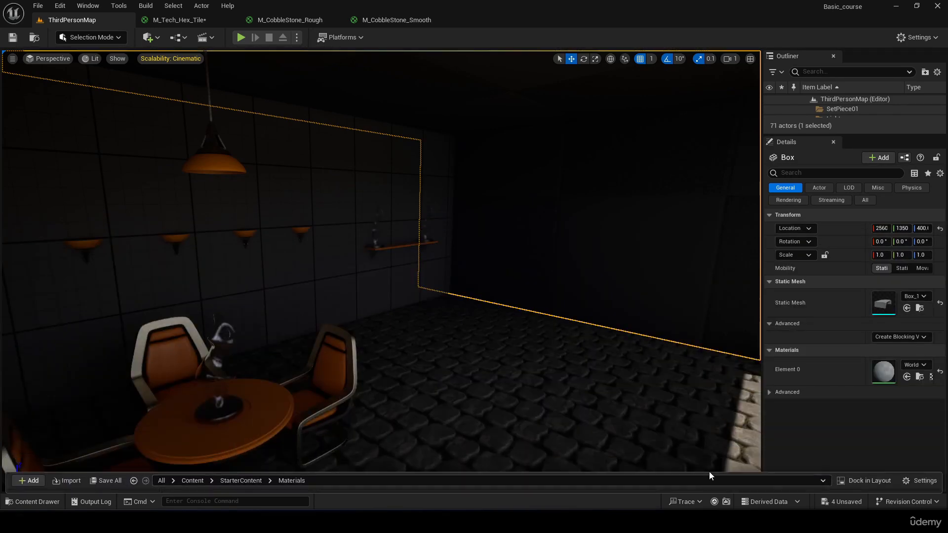
{"action": "left_click", "coordinate": [907, 377]}
{"action": "right_click_drag", "start_coordinate": [558, 297], "coordinate": [375, 247]}
{"action": "key", "text": "w"}
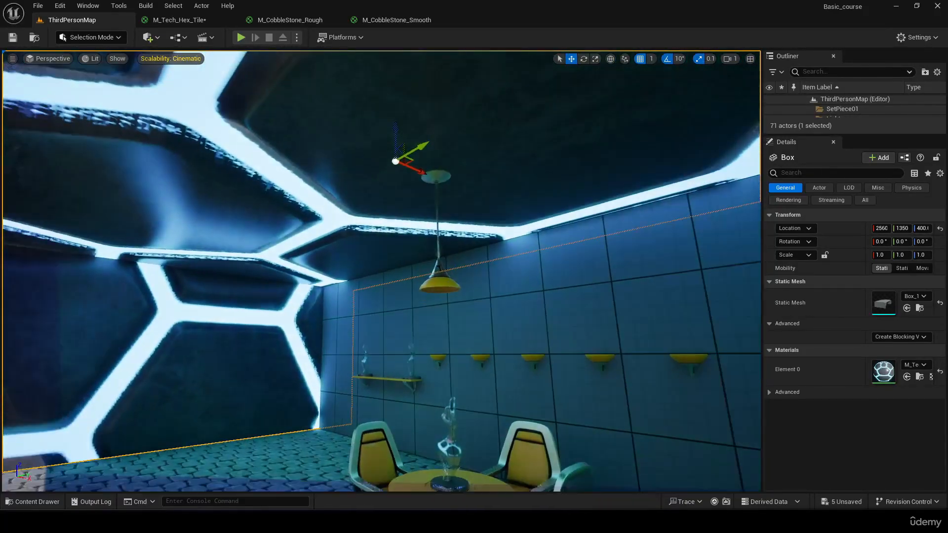
{"action": "right_click_drag", "start_coordinate": [532, 337], "coordinate": [726, 320]}
{"action": "key", "text": "w"}
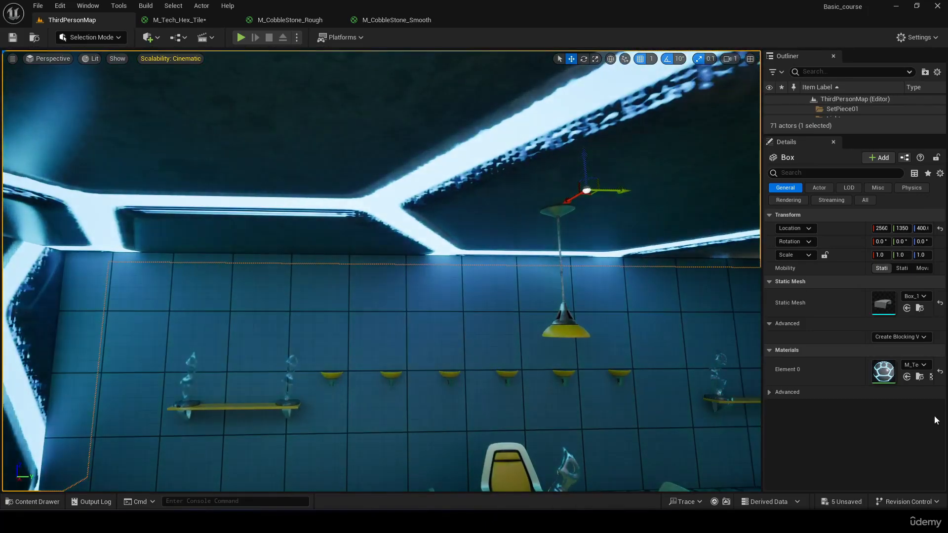
Open the M_Tech_Hex_Tile_Pulse material and move its output node farther away from the Substrate Shading Models node
{"action": "double_click", "coordinate": [883, 371]}
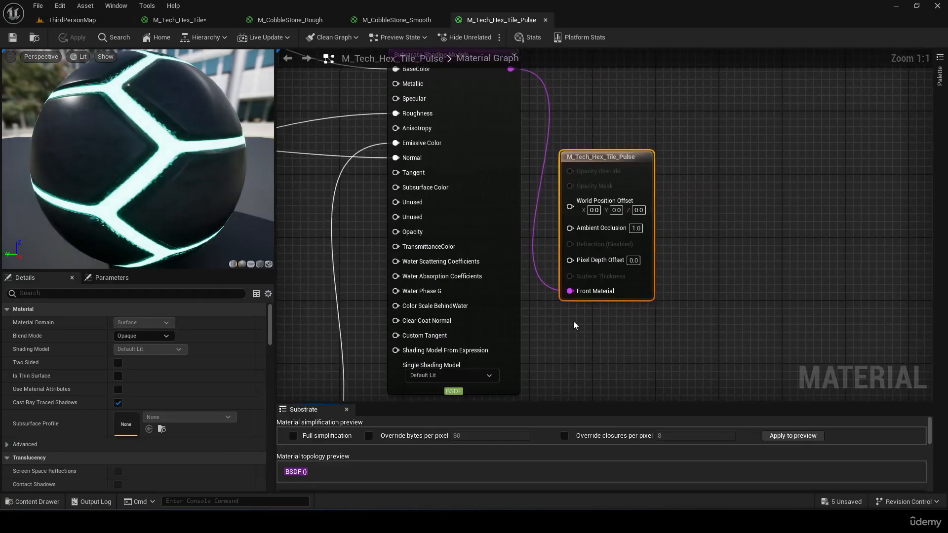
{"action": "left_click_drag", "start_coordinate": [610, 159], "coordinate": [752, 144]}
{"action": "right_click_drag", "start_coordinate": [595, 169], "coordinate": [684, 216]}
{"action": "scroll", "coordinate": [613, 320], "scroll_direction": "down", "scroll_amount": 1}
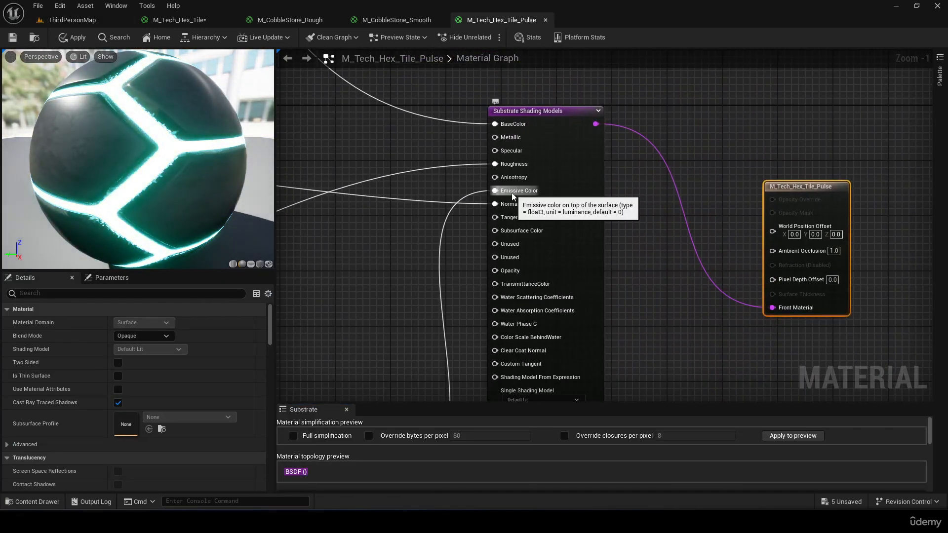
Set UTiling and VTiling to 5 on the TexCoord[0] node in the BumpOffset group and save the pulse material
{"action": "right_click_drag", "start_coordinate": [434, 282], "coordinate": [620, 86]}
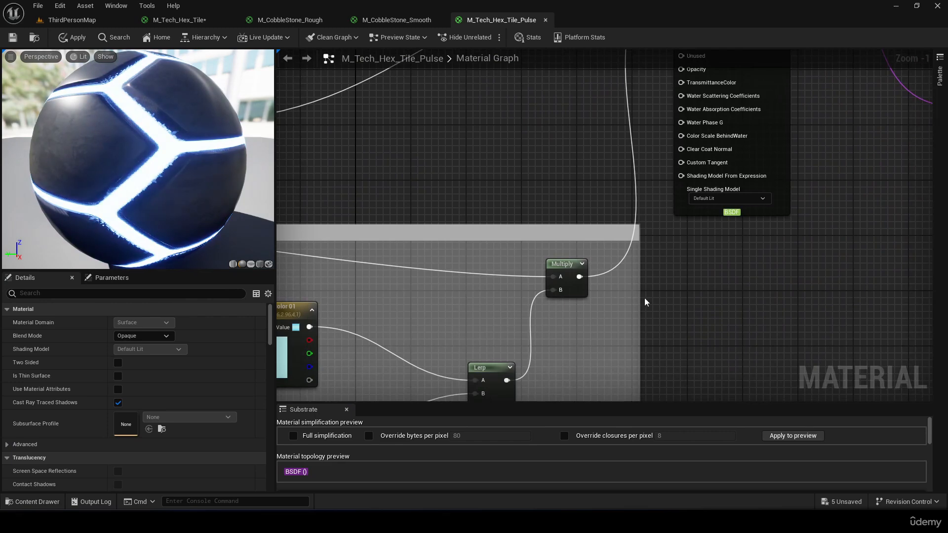
{"action": "right_click_drag", "start_coordinate": [645, 301], "coordinate": [789, 242]}
{"action": "mouse_move", "coordinate": [549, 225]}
{"action": "right_mouse_down"}
{"action": "mouse_move", "coordinate": [562, 48]}
{"action": "mouse_move", "coordinate": [429, 288]}
{"action": "mouse_move", "coordinate": [382, 338]}
{"action": "mouse_move", "coordinate": [368, 379]}
{"action": "right_mouse_up"}
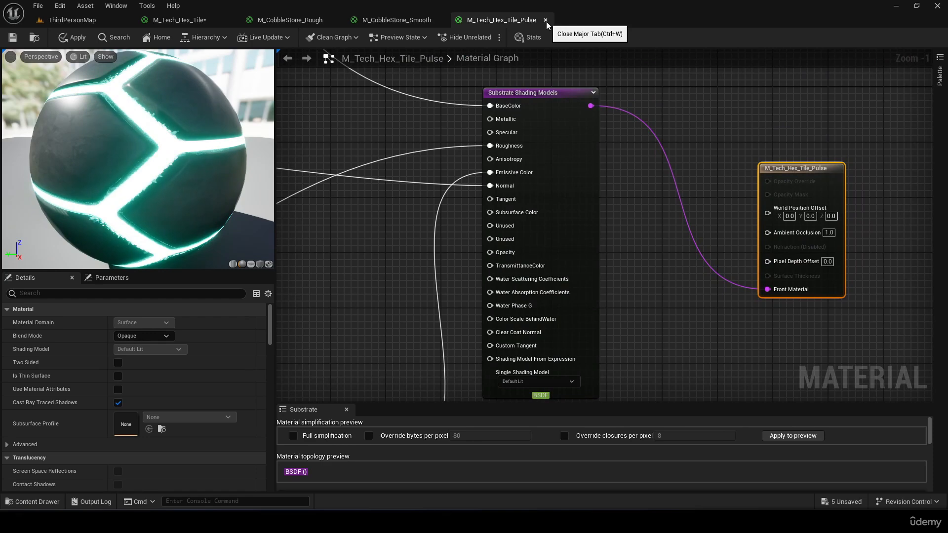
{"action": "right_click_drag", "start_coordinate": [425, 196], "coordinate": [864, 241]}
{"action": "right_click_drag", "start_coordinate": [325, 201], "coordinate": [874, 205]}
{"action": "right_click_drag", "start_coordinate": [434, 244], "coordinate": [858, 138]}
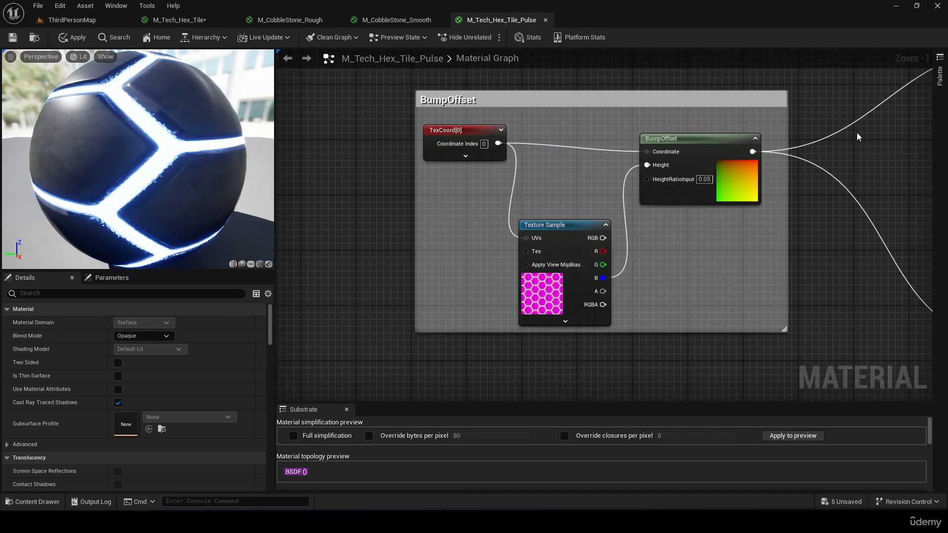
{"action": "right_click_drag", "start_coordinate": [330, 254], "coordinate": [436, 251]}
{"action": "left_click", "coordinate": [555, 130]}
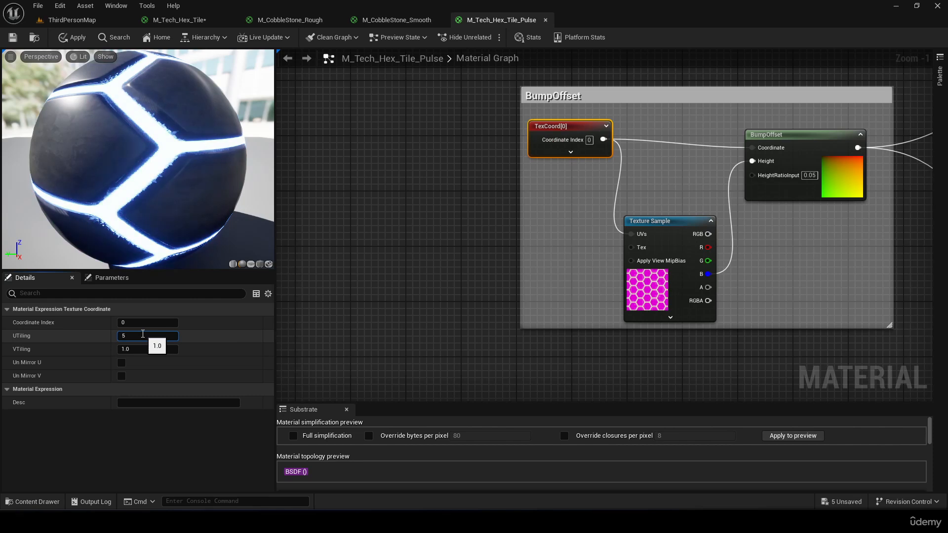
{"action": "type", "text": "5"}
{"action": "key", "text": "Return"}
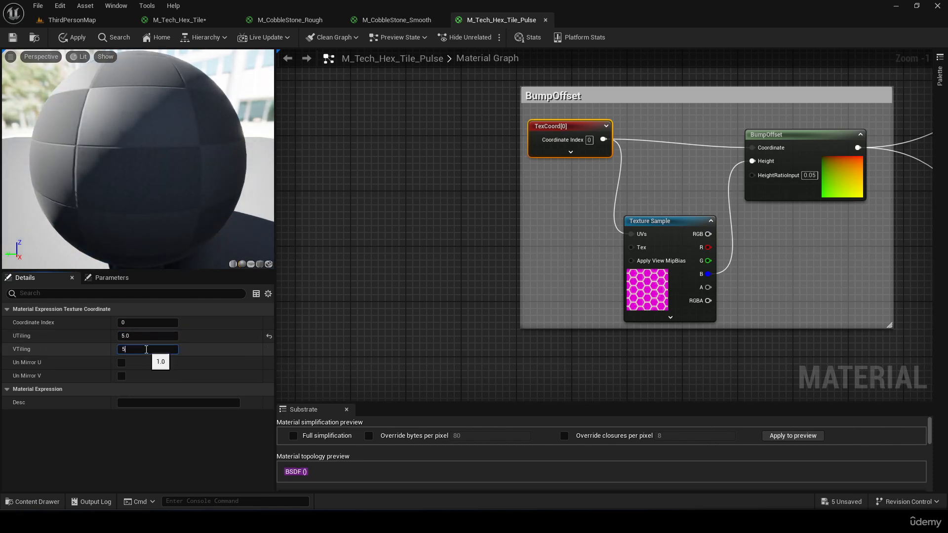
{"action": "left_click", "coordinate": [12, 38]}
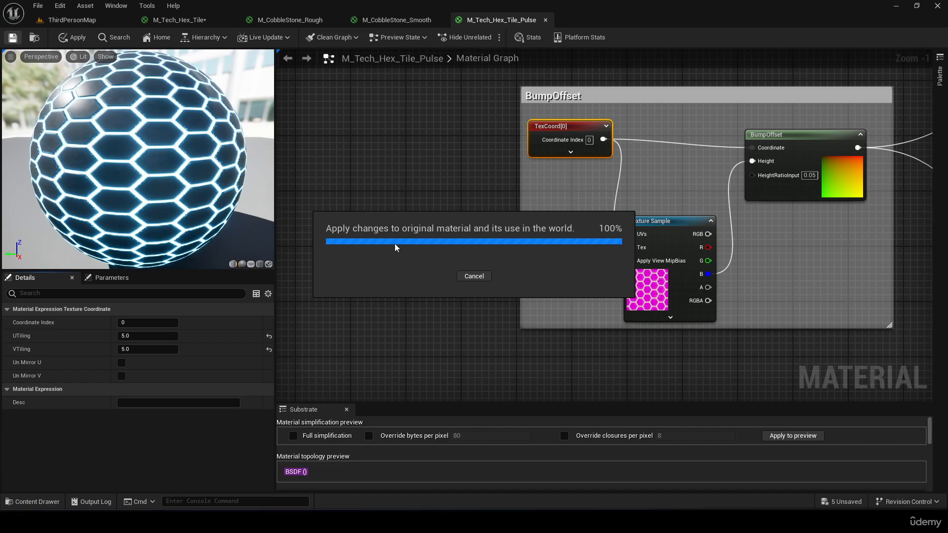
Inspect the glowing hexagon pattern on the room's walls and ceiling in the ThirdPersonMap level
{"action": "left_click", "coordinate": [72, 19]}
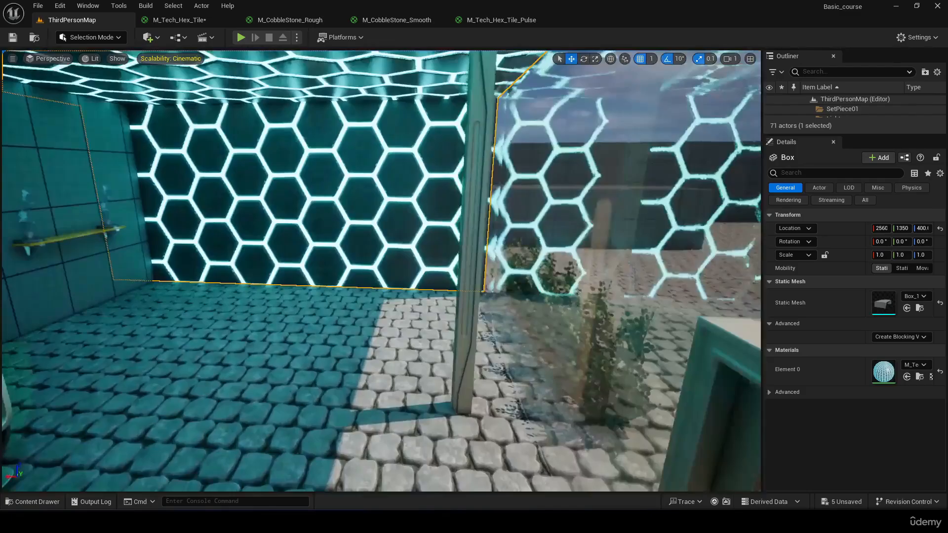
{"action": "key", "text": "d"}
{"action": "right_click_drag", "start_coordinate": [381, 271], "coordinate": [380, 292]}
{"action": "key", "text": "a"}
{"action": "key", "text": "d"}
{"action": "key", "text": "w"}
{"action": "key", "text": "w"}
{"action": "key", "text": "w"}
{"action": "right_click_drag", "start_coordinate": [497, 268], "coordinate": [439, 261]}
Apply the M_Tech_Hex_Tile material from the StarterContent Materials folder to the room's Box mesh
{"action": "key", "text": "ctrl+space"}
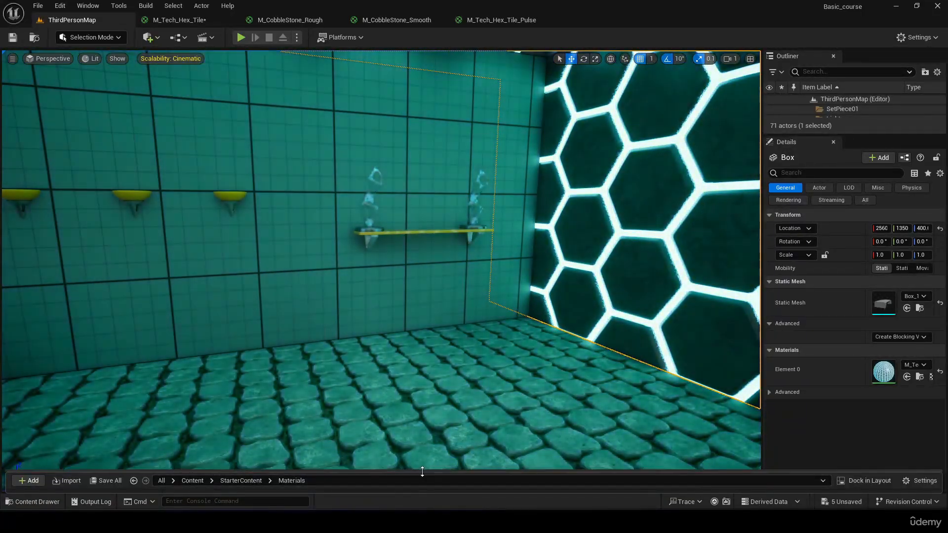
{"action": "left_click_drag", "start_coordinate": [424, 469], "coordinate": [466, 242]}
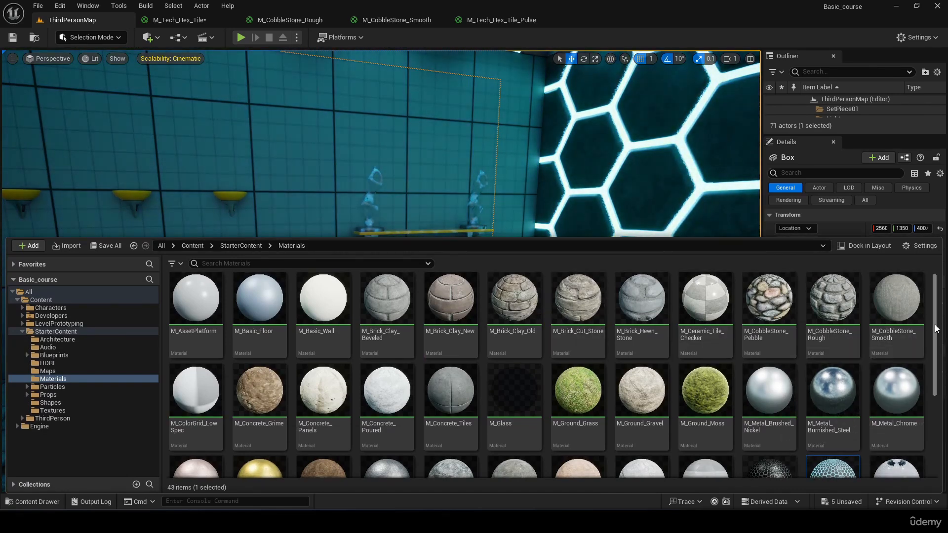
{"action": "left_click_drag", "start_coordinate": [934, 326], "coordinate": [937, 412]}
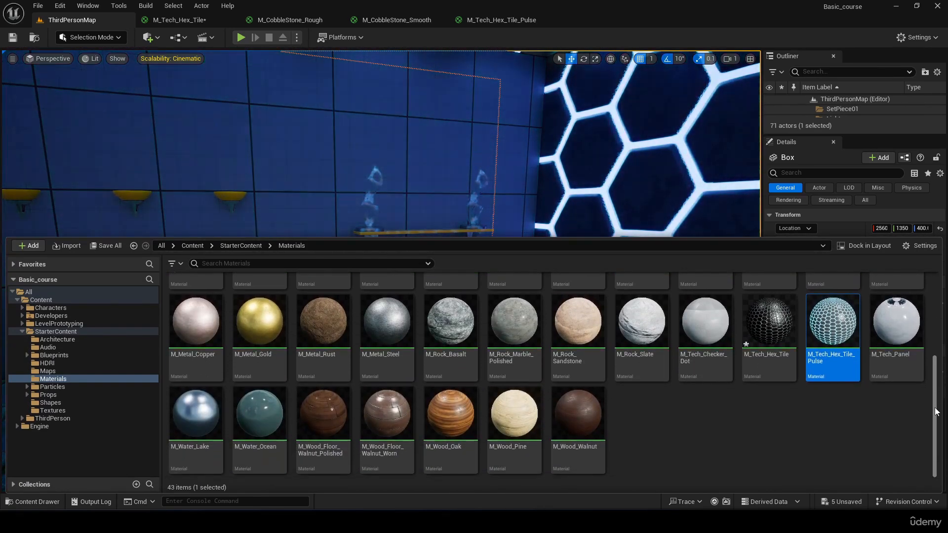
{"action": "right_click_drag", "start_coordinate": [564, 213], "coordinate": [592, 215]}
{"action": "key", "text": "ctrl+space"}
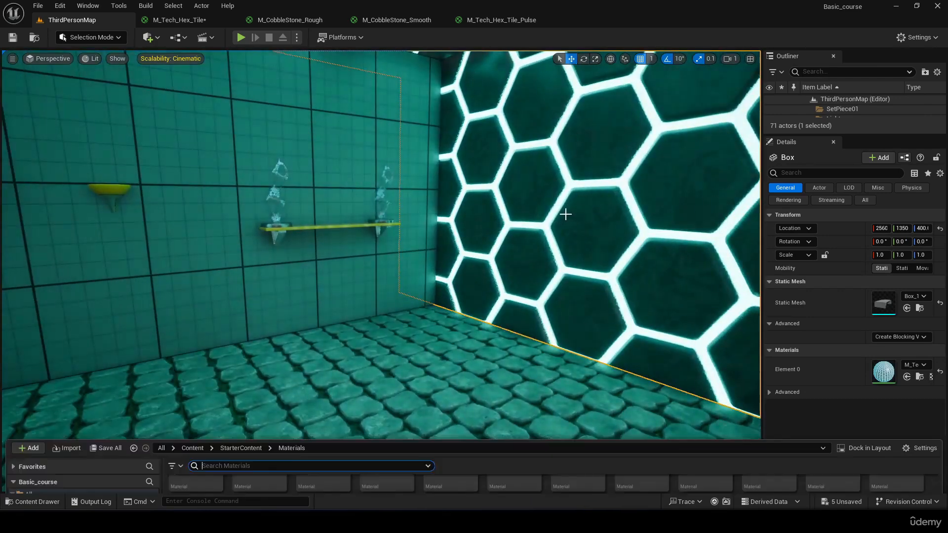
{"action": "left_click", "coordinate": [764, 334]}
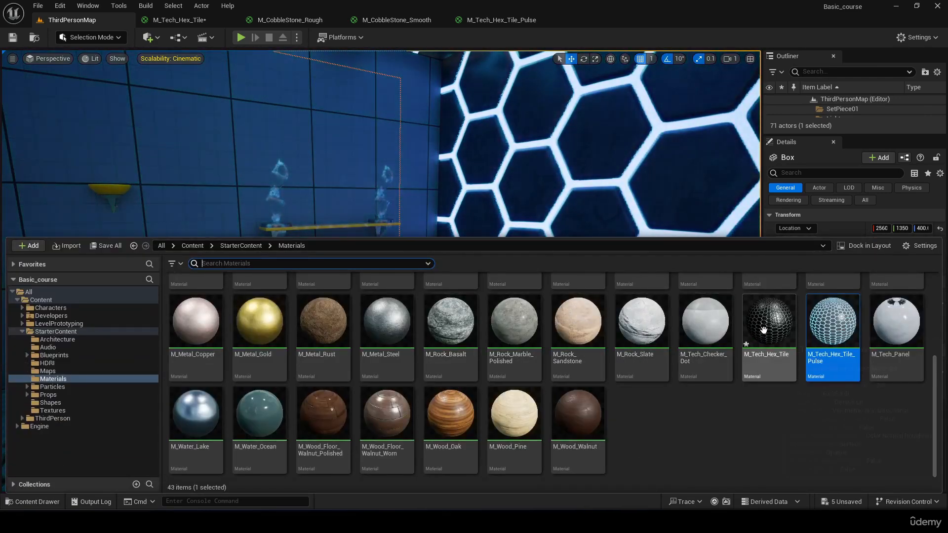
{"action": "left_click_drag", "start_coordinate": [765, 333], "coordinate": [568, 152]}
{"action": "right_click_drag", "start_coordinate": [607, 220], "coordinate": [584, 258]}
Apply the M_Wood_Floor_Walnut_Polished material to the Box mesh and examine the room's ceiling and walls
{"action": "key", "text": "ctrl+space"}
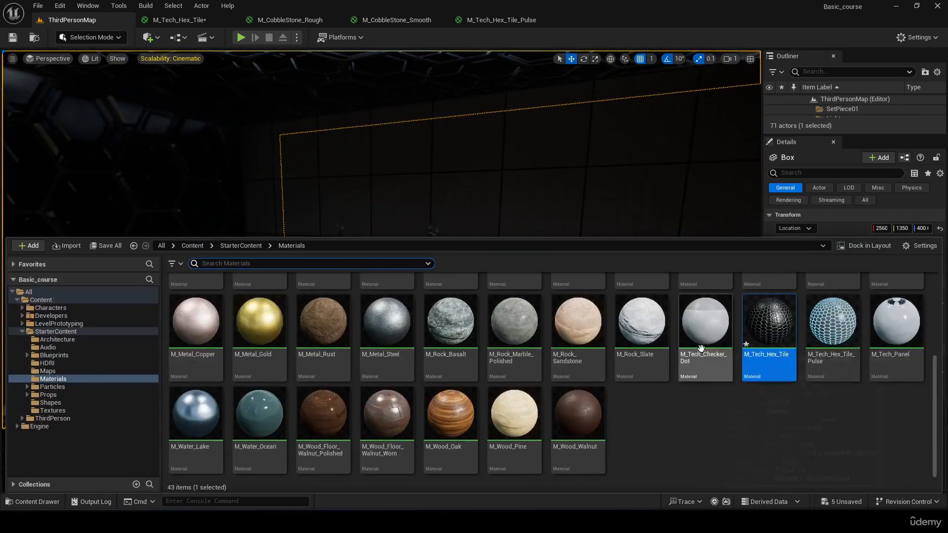
{"action": "mouse_move", "coordinate": [720, 329]}
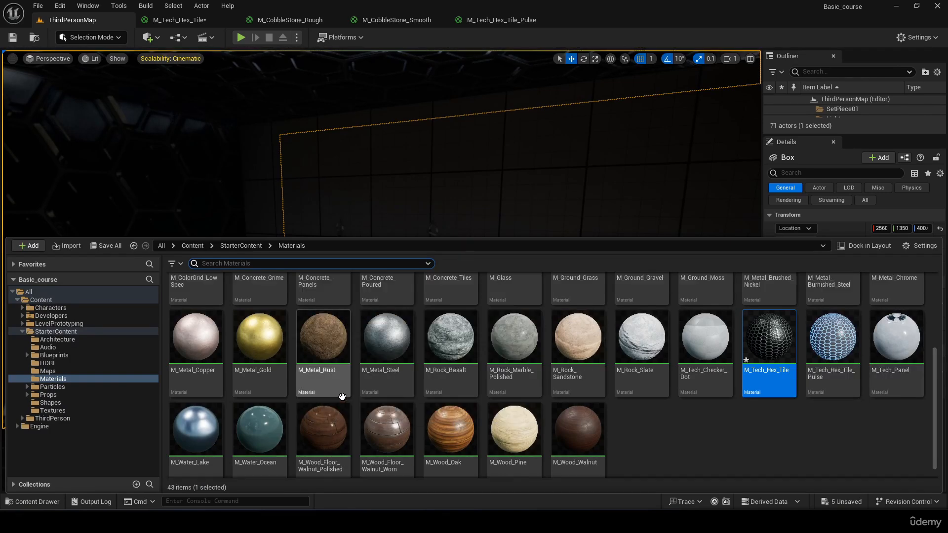
{"action": "scroll", "coordinate": [341, 397], "scroll_direction": "up", "scroll_amount": 3}
{"action": "scroll", "coordinate": [341, 395], "scroll_direction": "down", "scroll_amount": 3}
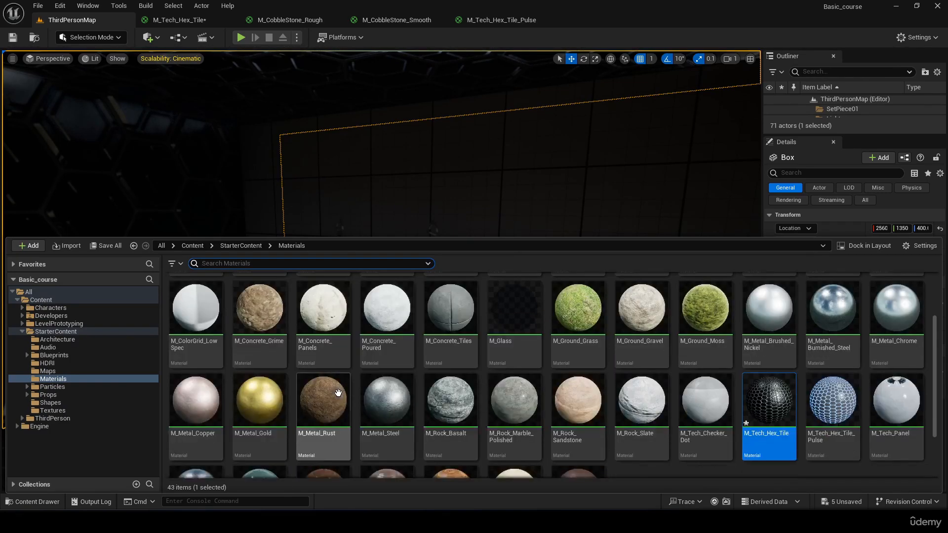
{"action": "left_click_drag", "start_coordinate": [371, 155], "coordinate": [147, 154]}
{"action": "right_click_drag", "start_coordinate": [309, 197], "coordinate": [328, 160]}
{"action": "right_click_drag", "start_coordinate": [309, 259], "coordinate": [185, 276]}
Replace the wood material on the Box mesh with M_Tech_Hex_Tile and view the room's walls
{"action": "key", "text": "ctrl+space"}
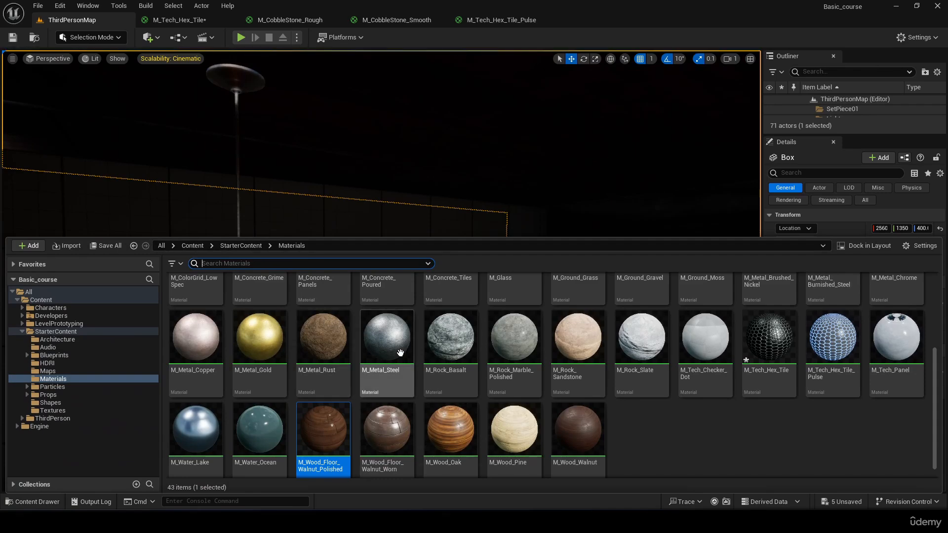
{"action": "scroll", "coordinate": [658, 418], "scroll_direction": "up", "scroll_amount": 2}
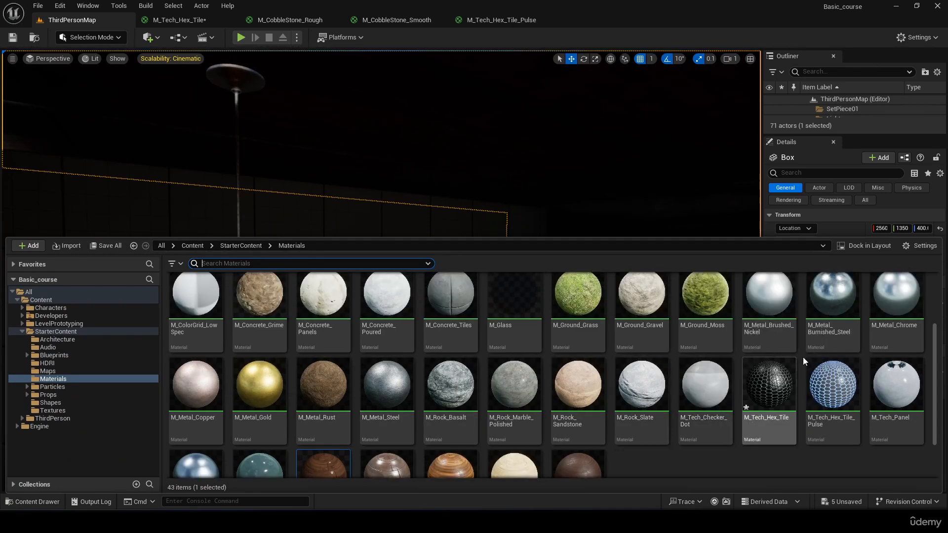
{"action": "left_click_drag", "start_coordinate": [627, 165], "coordinate": [639, 252]}
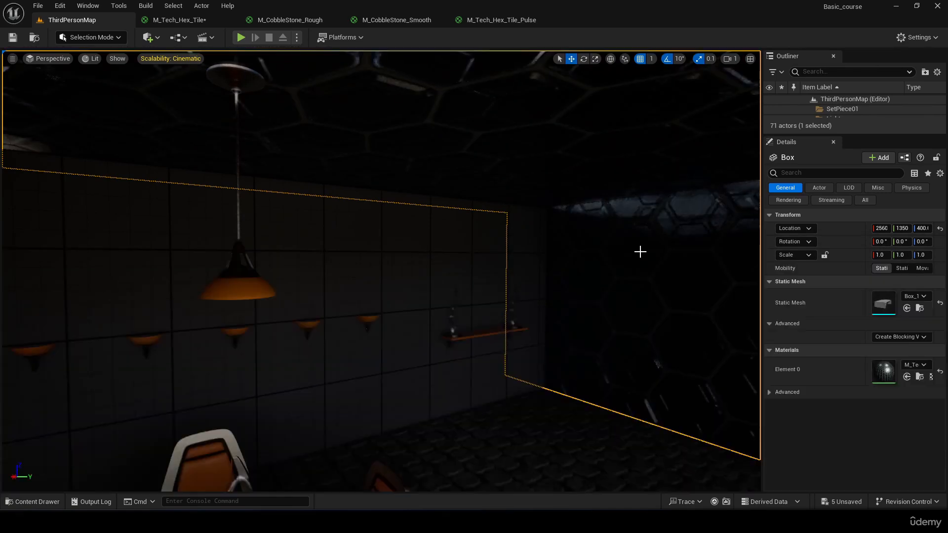
{"action": "right_click_drag", "start_coordinate": [639, 252], "coordinate": [104, 244]}
Set the M_Tech_Hex_Tile texture coordinate's UTiling and VTiling to 8.0 and save the material
{"action": "double_click", "coordinate": [884, 372]}
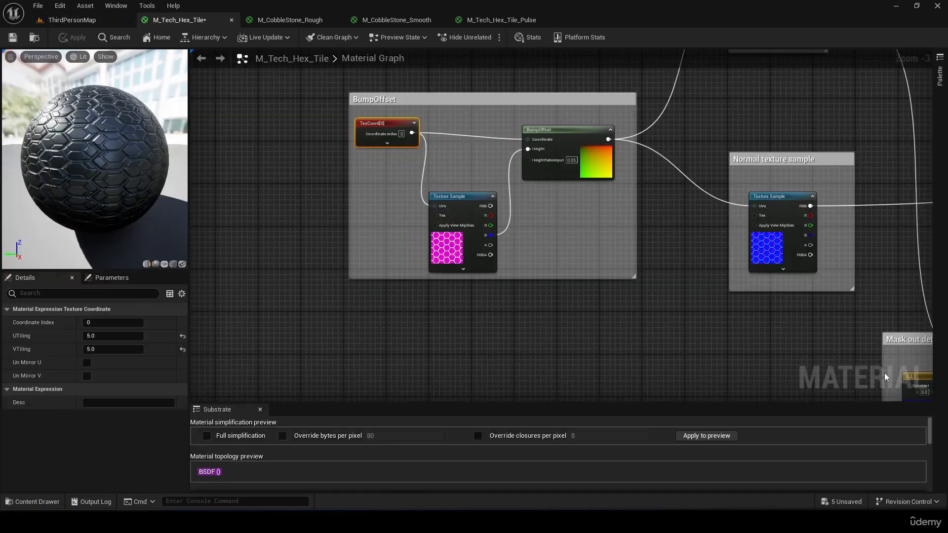
{"action": "right_click_drag", "start_coordinate": [363, 235], "coordinate": [377, 327]}
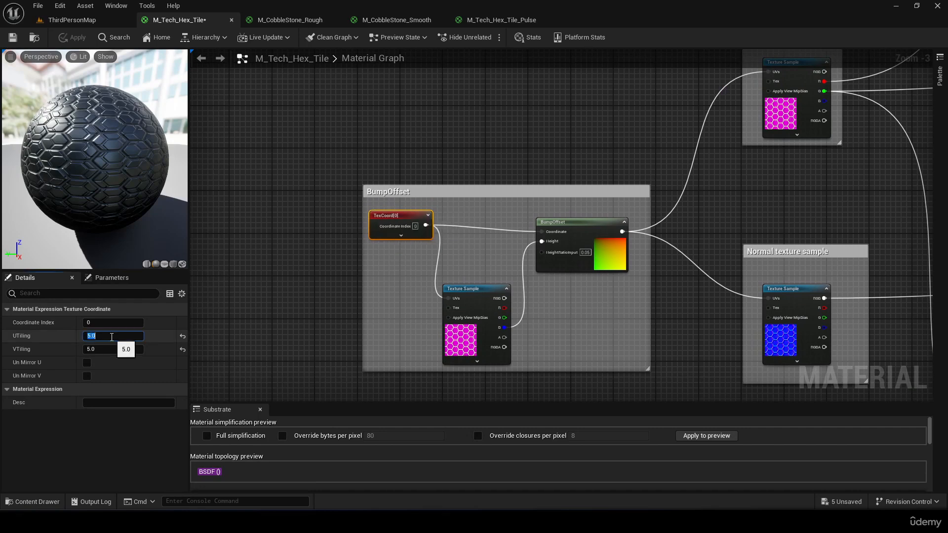
{"action": "key", "text": "Return"}
{"action": "left_click", "coordinate": [100, 352]}
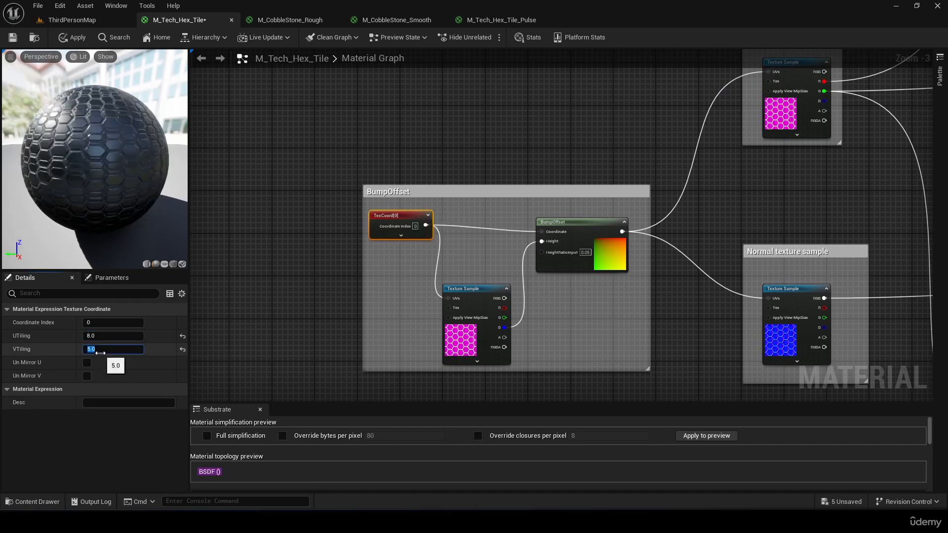
{"action": "key", "text": "Return"}
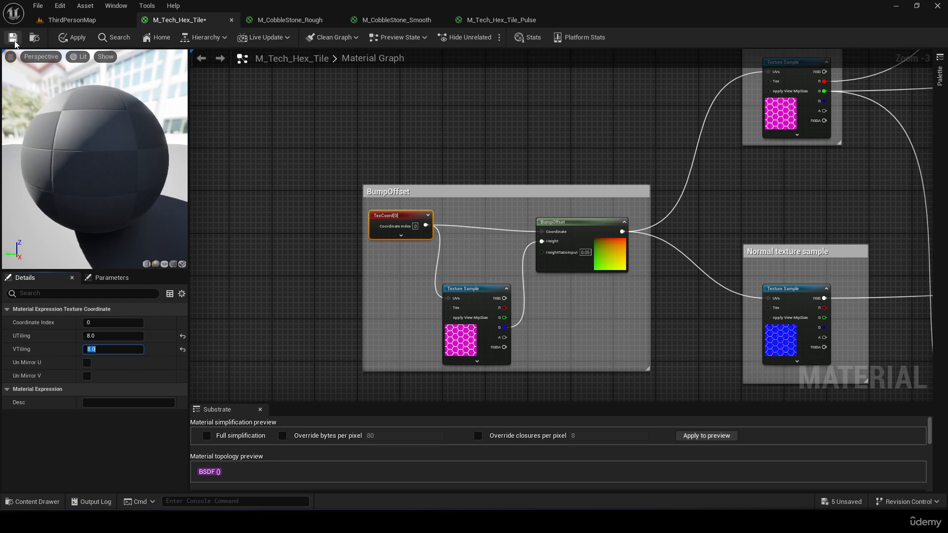
{"action": "left_click", "coordinate": [14, 41]}
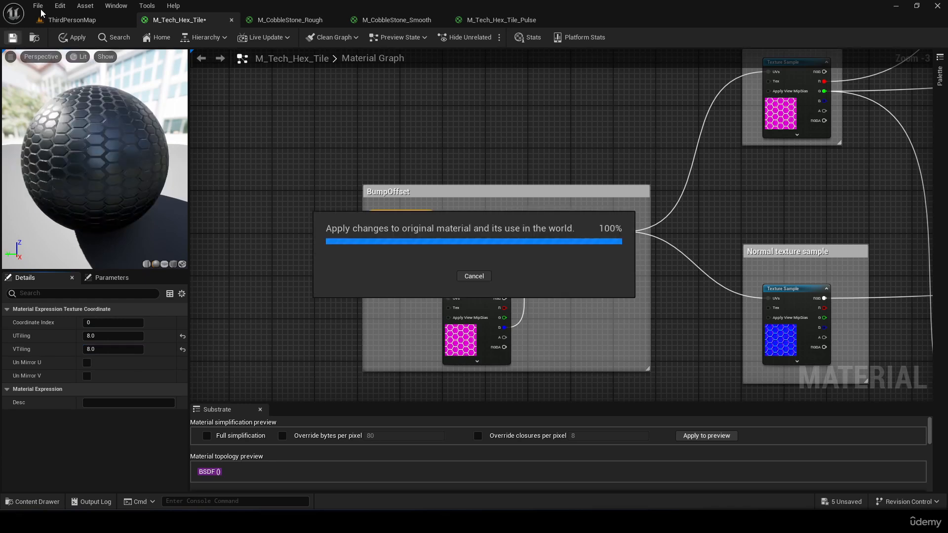
Apply the M_Tech_Hex_Tile material to the SM_Cube6 wall behind the table in ThirdPersonMap
{"action": "left_click", "coordinate": [106, 23]}
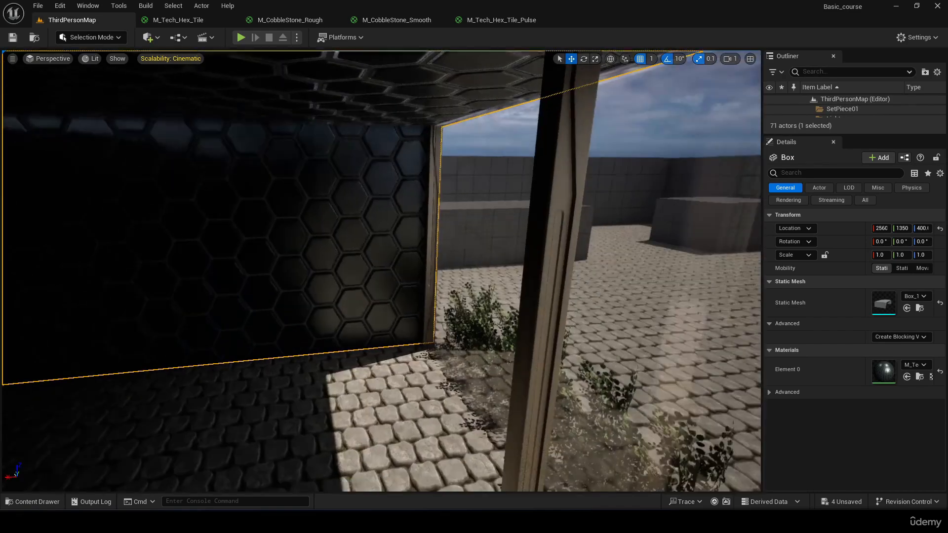
{"action": "right_click_drag", "start_coordinate": [529, 194], "coordinate": [542, 226]}
{"action": "left_click", "coordinate": [530, 194]}
{"action": "key", "text": "ctrl+space"}
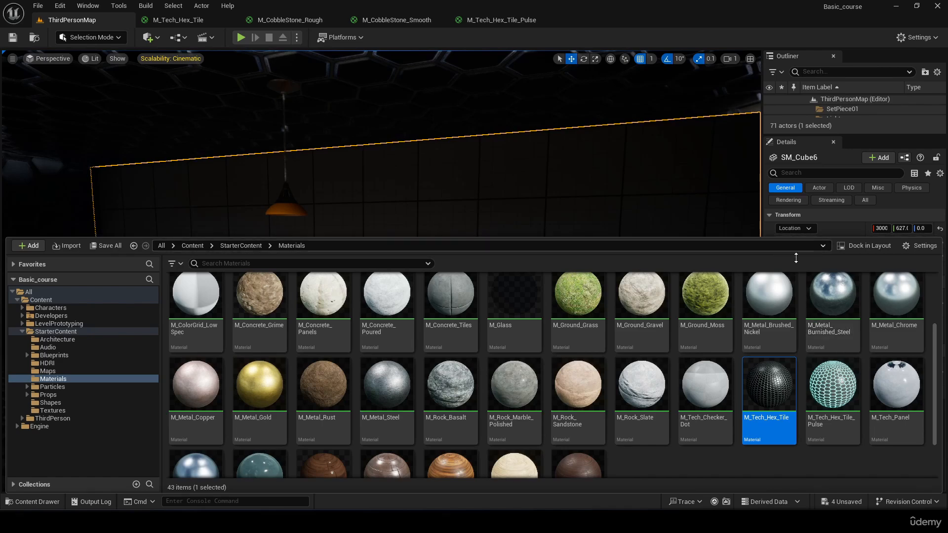
{"action": "left_click", "coordinate": [649, 158]}
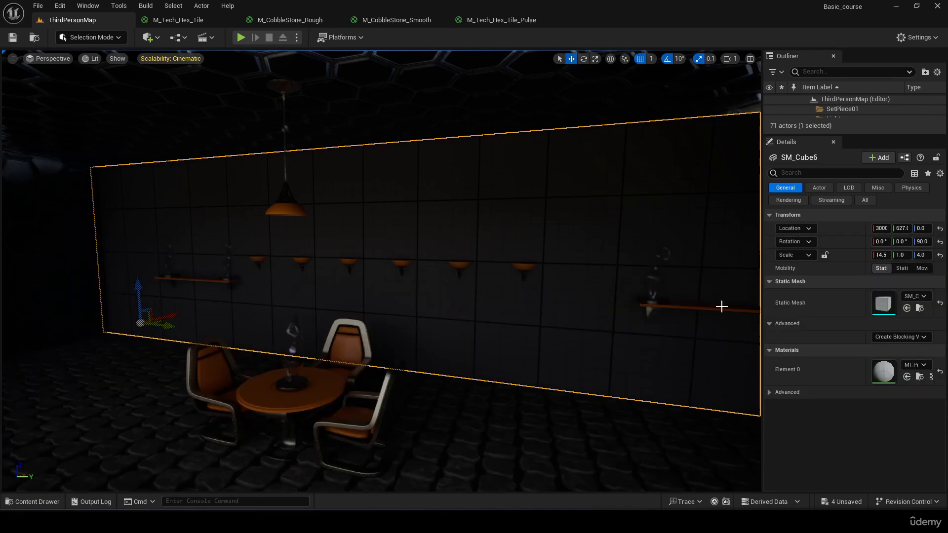
{"action": "left_click", "coordinate": [907, 377]}
{"action": "right_click_drag", "start_coordinate": [516, 344], "coordinate": [515, 344]}
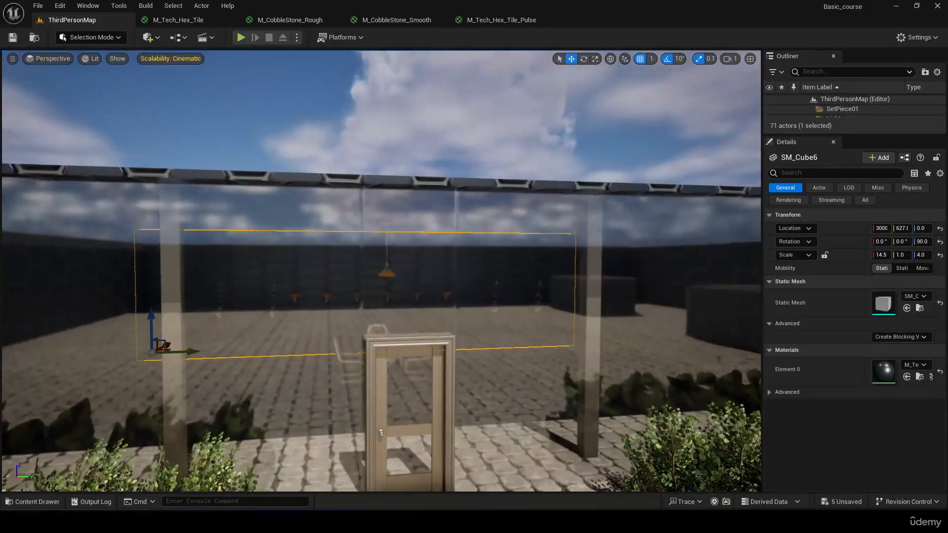
Examine the glass-fronted room from outside along with the stacked blue cubes beside it
{"action": "key", "text": "s"}
{"action": "right_click_drag", "start_coordinate": [381, 271], "coordinate": [373, 291]}
{"action": "key", "text": "w"}
{"action": "mouse_move", "coordinate": [523, 201]}
{"action": "right_mouse_down"}
{"action": "mouse_move", "coordinate": [536, 177]}
{"action": "mouse_move", "coordinate": [627, 190]}
{"action": "mouse_move", "coordinate": [509, 184]}
{"action": "mouse_move", "coordinate": [513, 166]}
{"action": "mouse_move", "coordinate": [522, 194]}
{"action": "right_mouse_up"}
{"action": "left_click", "coordinate": [492, 116]}
{"action": "left_click", "coordinate": [499, 114]}
{"action": "key", "text": "s"}
{"action": "key", "text": "w"}
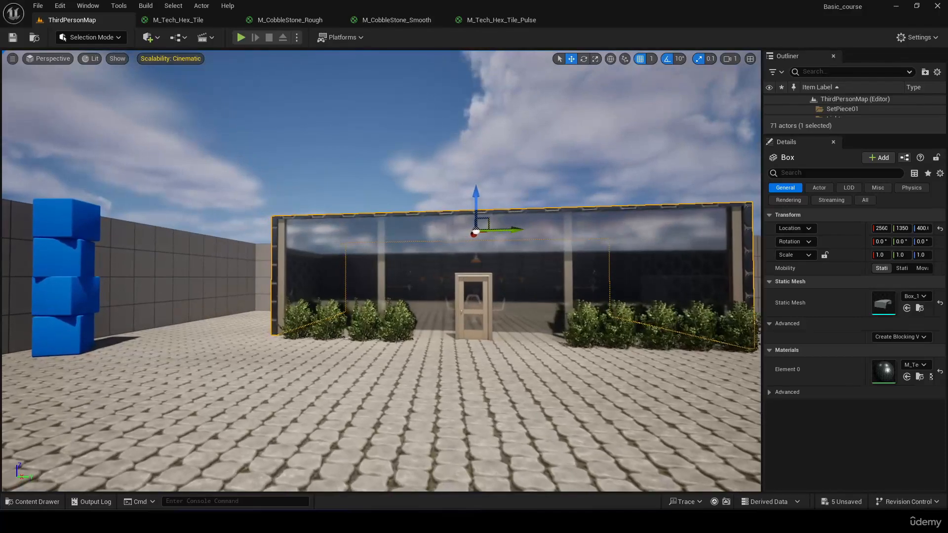
{"action": "left_click", "coordinate": [82, 221]}
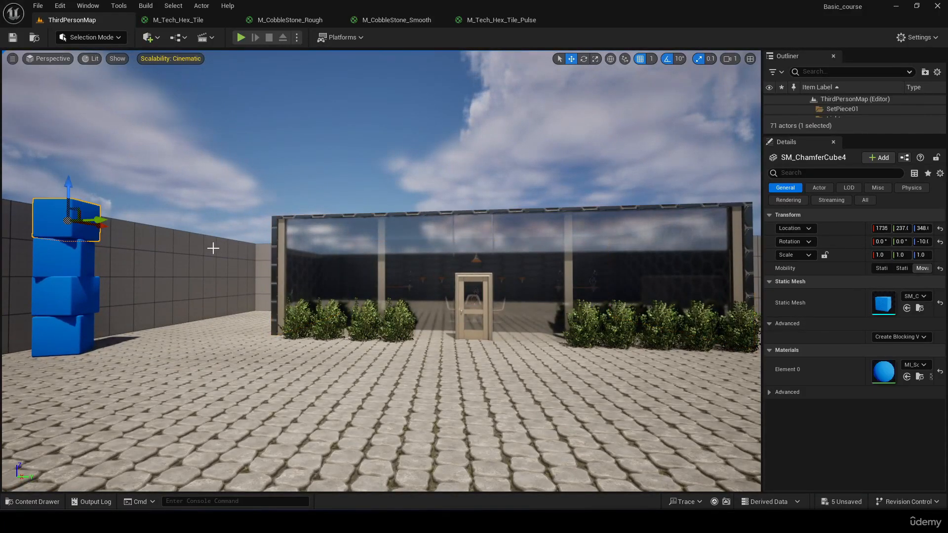
{"action": "left_click", "coordinate": [559, 199]}
{"action": "mouse_move", "coordinate": [537, 189]}
{"action": "right_mouse_down"}
{"action": "mouse_move", "coordinate": [545, 197]}
{"action": "mouse_move", "coordinate": [537, 195]}
{"action": "right_mouse_up"}
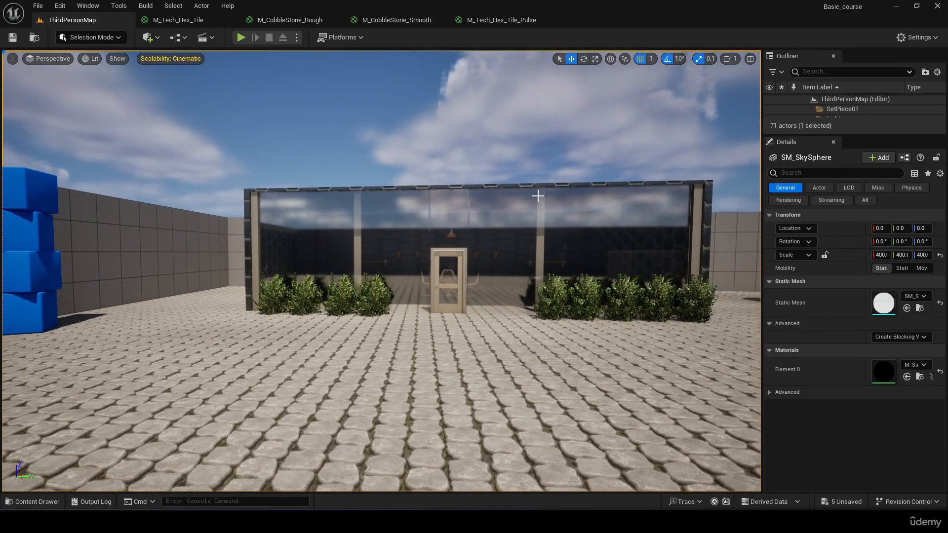
Create a new folder named Materials in the project's Content folder
{"action": "key", "text": "ctrl+space"}
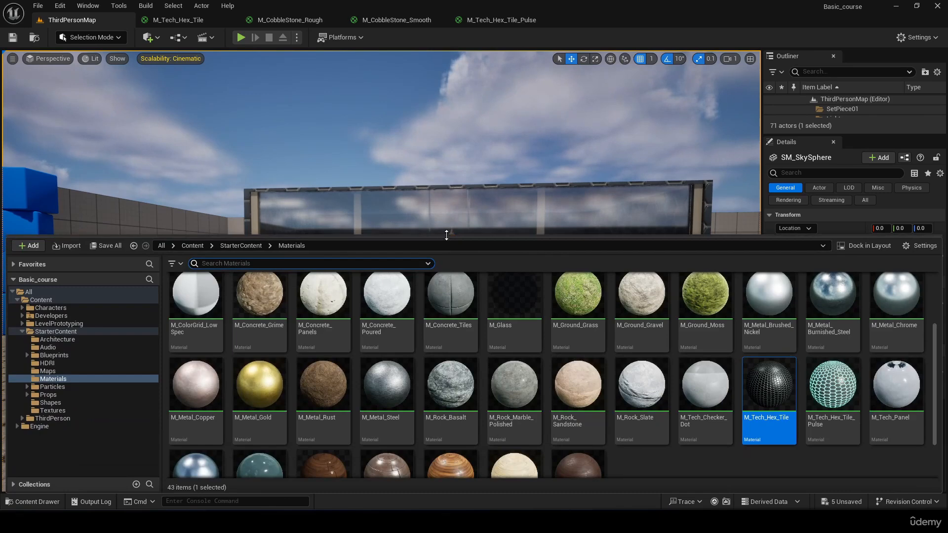
{"action": "left_click_drag", "start_coordinate": [440, 238], "coordinate": [469, 135]}
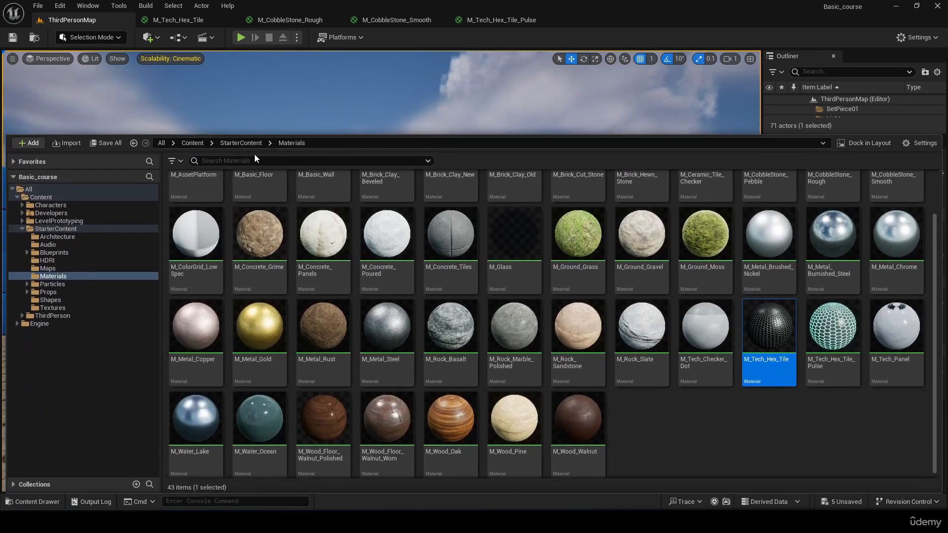
{"action": "left_click", "coordinate": [192, 142]}
{"action": "right_click", "coordinate": [510, 253]}
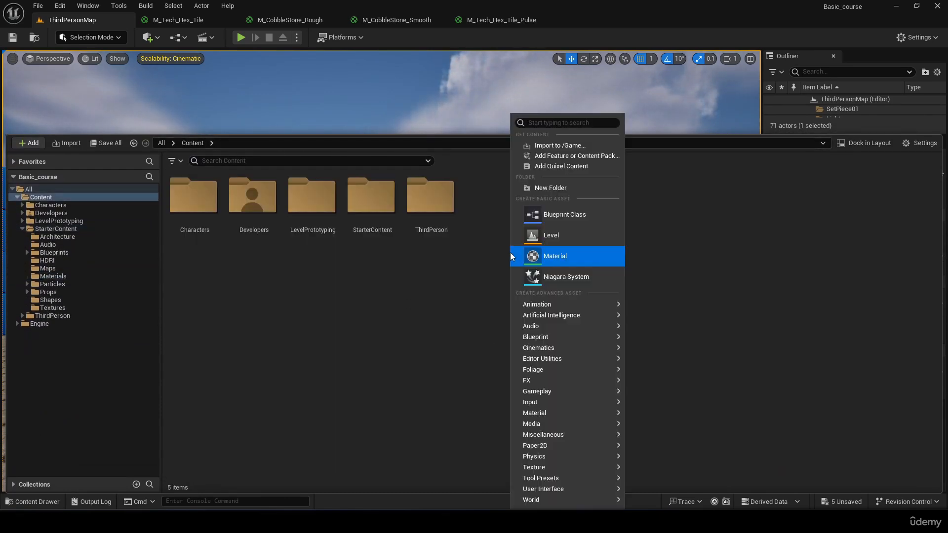
{"action": "left_click", "coordinate": [568, 189]}
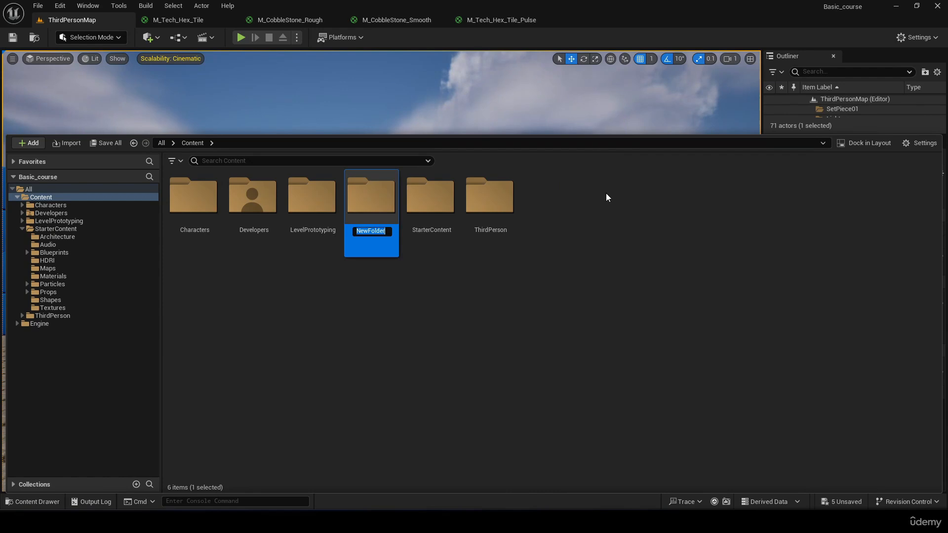
{"action": "type", "text": "Mater"}
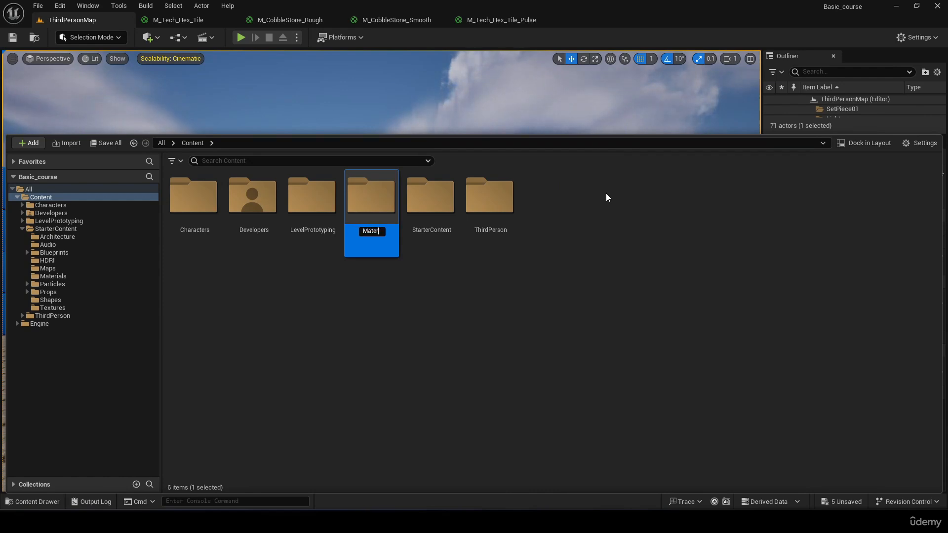
{"action": "type", "text": "ials"}
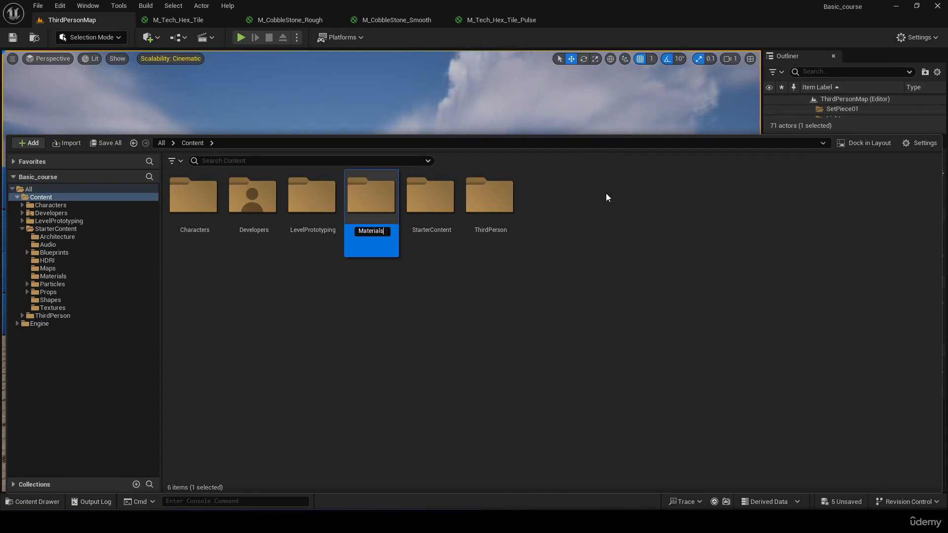
{"action": "key", "text": "Return"}
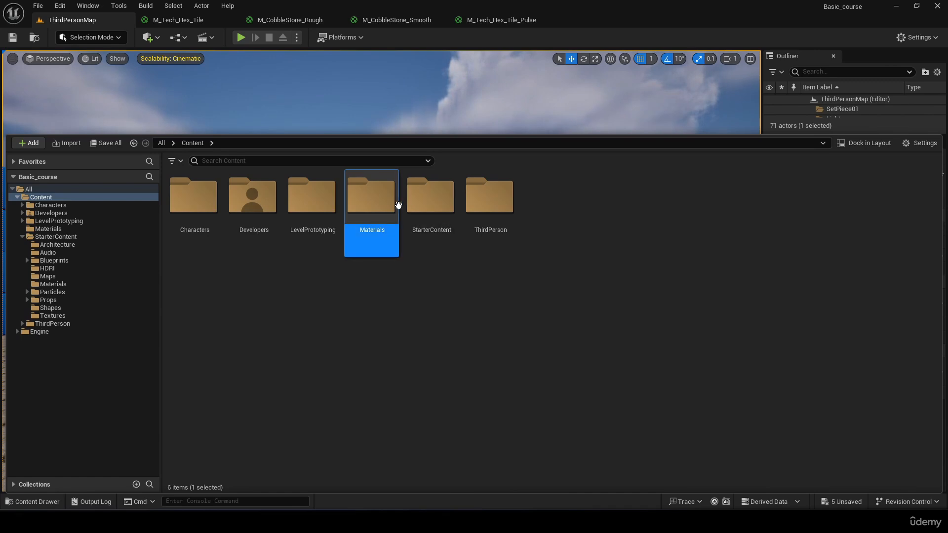
Create a new Material asset inside the new Materials folder
{"action": "double_click", "coordinate": [373, 203]}
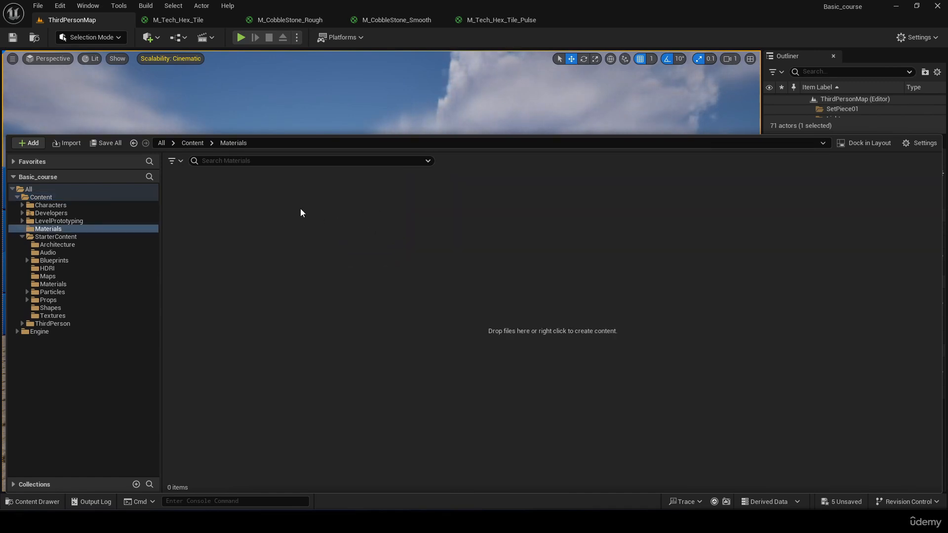
{"action": "right_click", "coordinate": [250, 215]}
{"action": "left_click", "coordinate": [138, 186]}
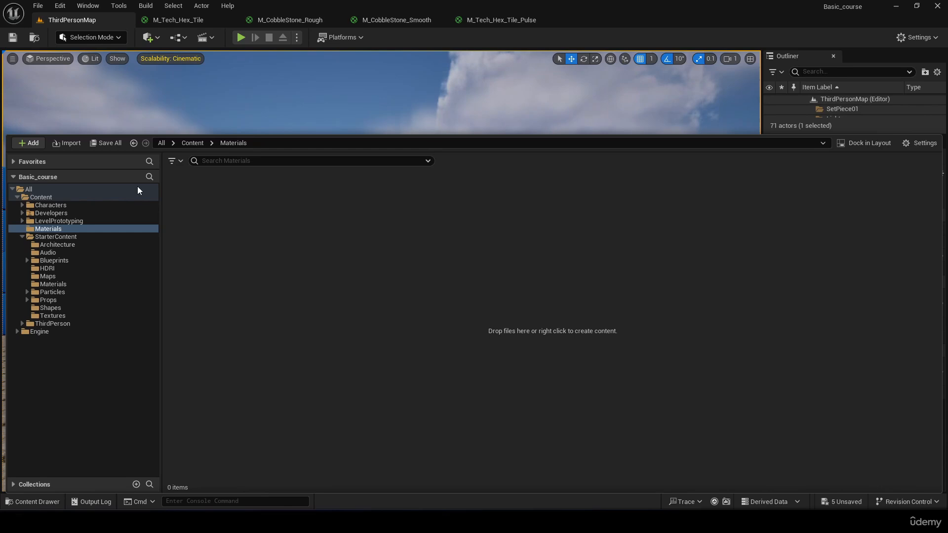
{"action": "left_click", "coordinate": [31, 147]}
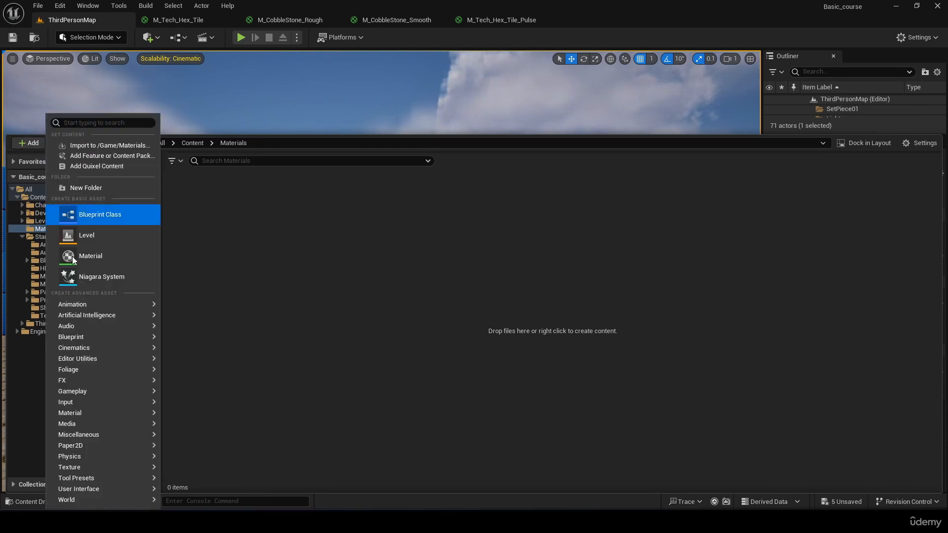
{"action": "left_click", "coordinate": [351, 269]}
{"action": "right_click", "coordinate": [241, 201]}
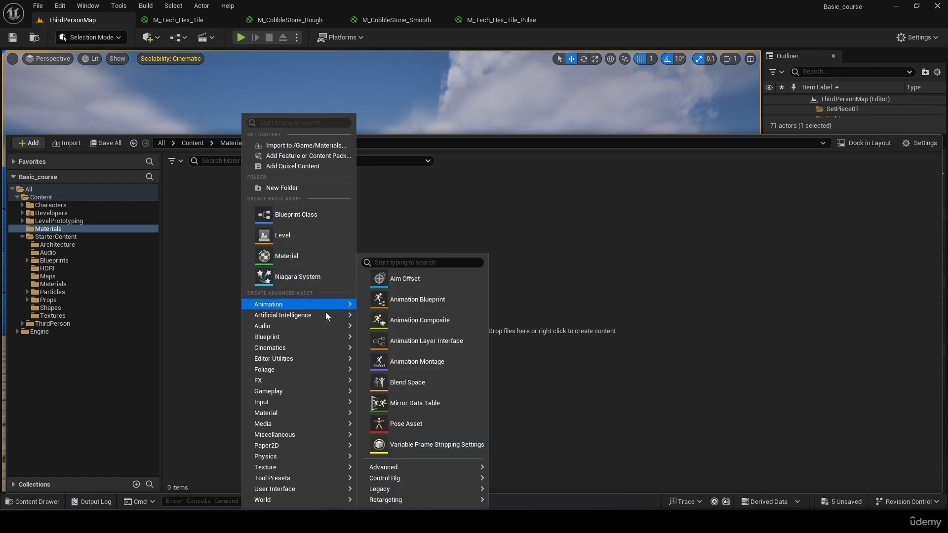
{"action": "mouse_move", "coordinate": [323, 341]}
{"action": "mouse_move", "coordinate": [322, 413]}
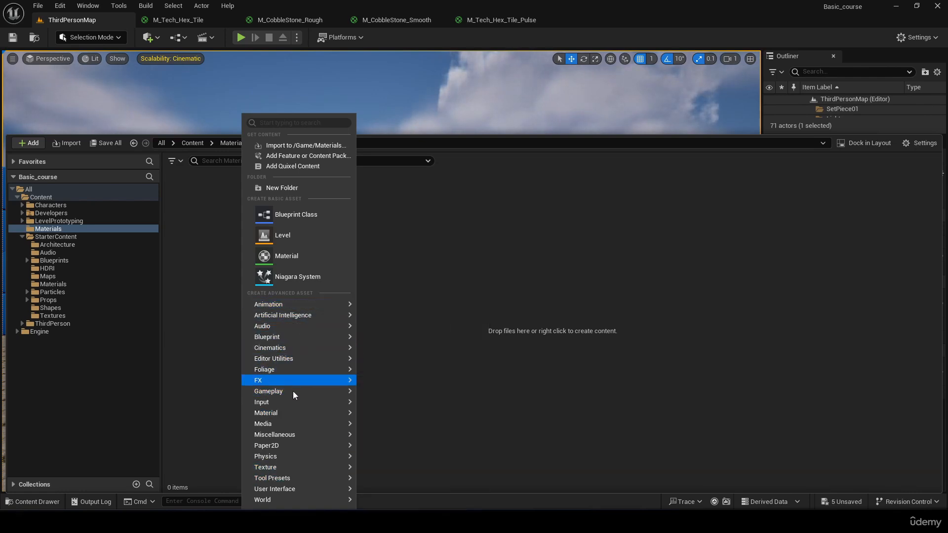
{"action": "mouse_move", "coordinate": [294, 413]}
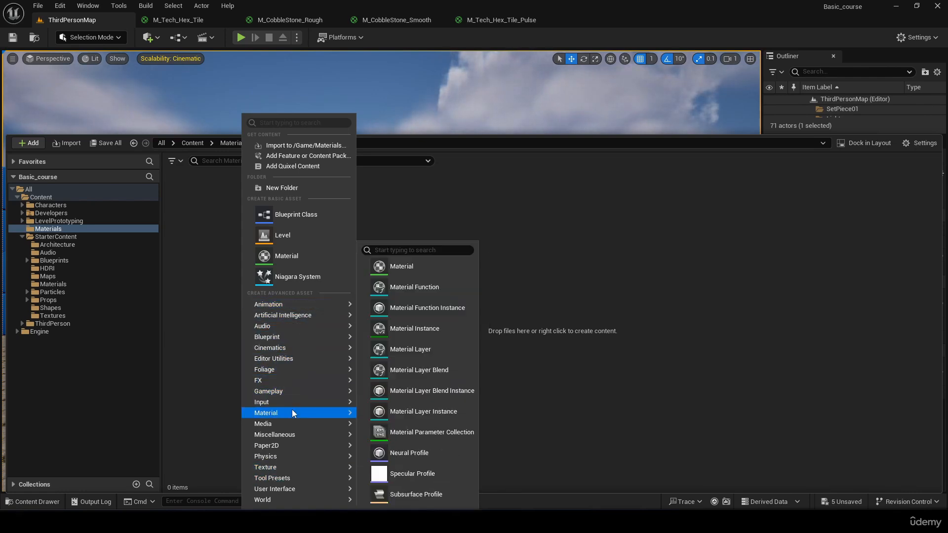
{"action": "left_click", "coordinate": [422, 270]}
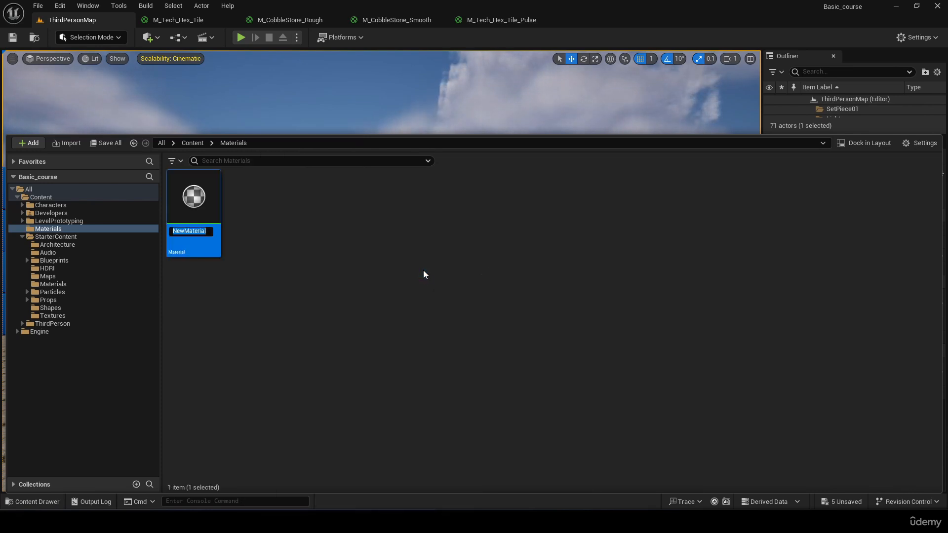
Name the new material M_Basic
{"action": "key", "text": "BackSpace"}
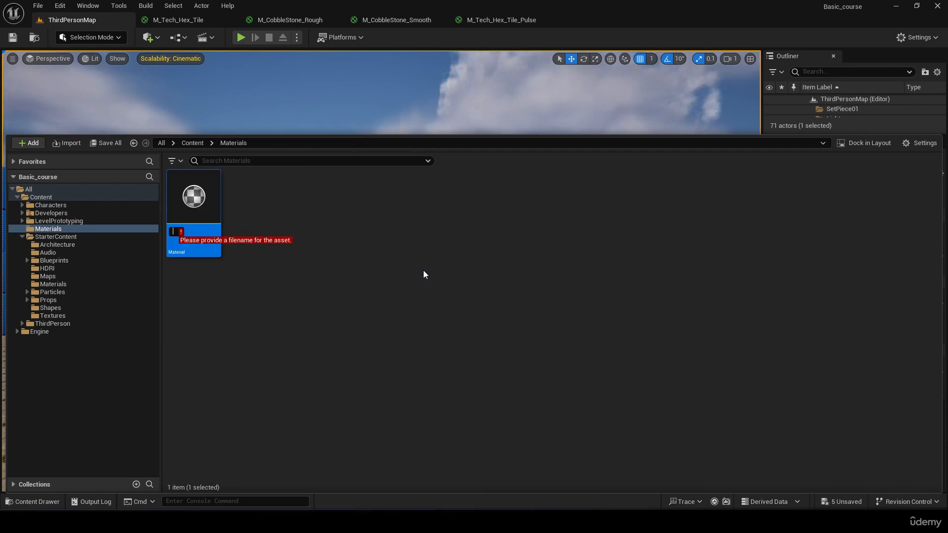
{"action": "type", "text": "Basic"}
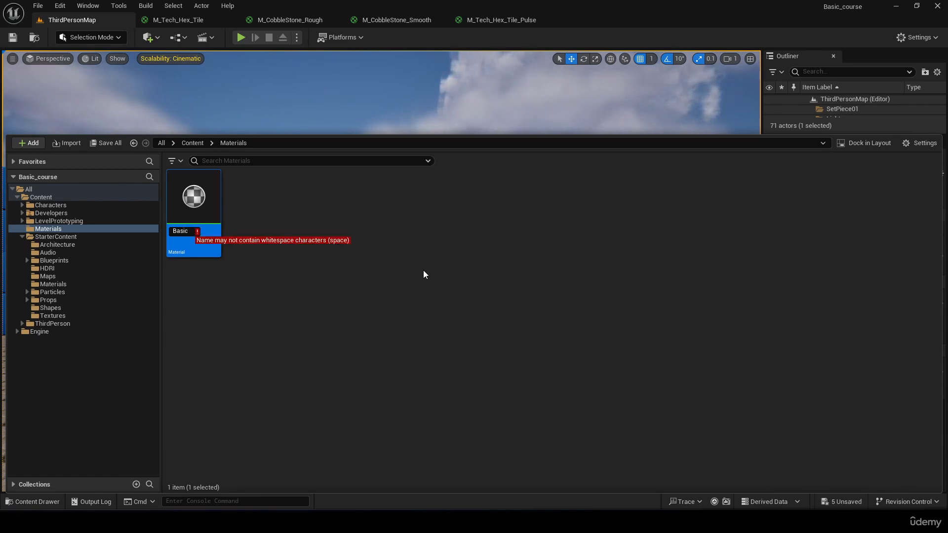
{"action": "key", "text": "BackSpace"}
{"action": "key", "text": "BackSpace"}
{"action": "key", "text": "BackSpace"}
{"action": "key", "text": "BackSpace"}
{"action": "key", "text": "BackSpace"}
{"action": "key", "text": "BackSpace"}
{"action": "type", "text": "M"}
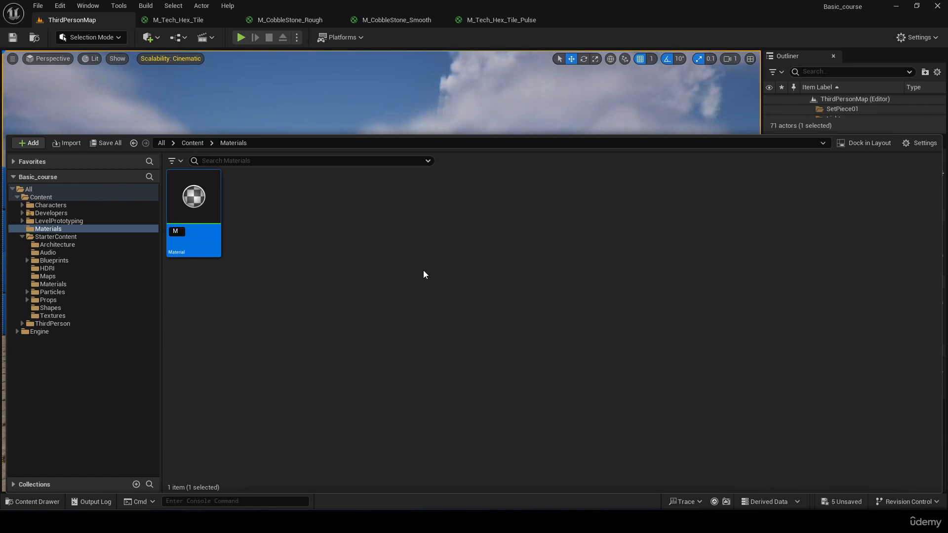
{"action": "type", "text": "_basic"}
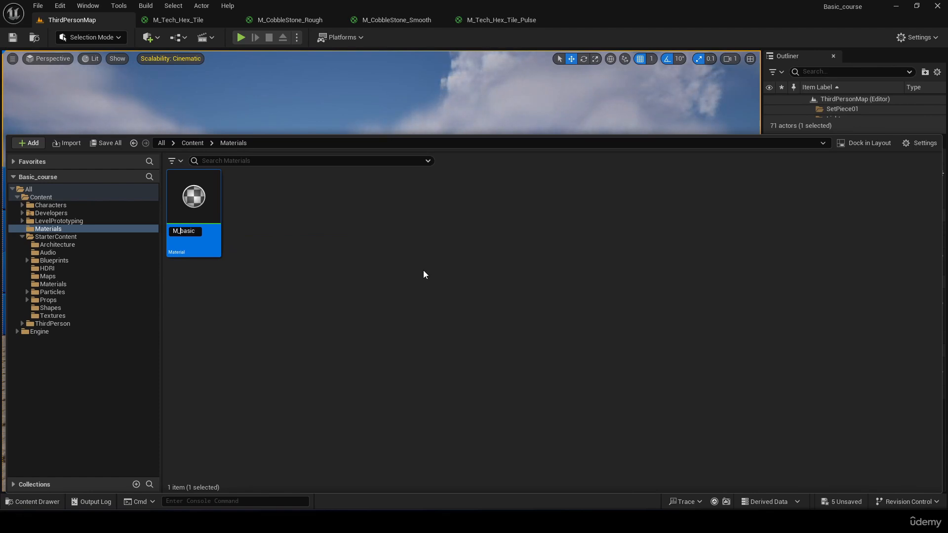
{"action": "key", "text": "BackSpace"}
{"action": "type", "text": "B"}
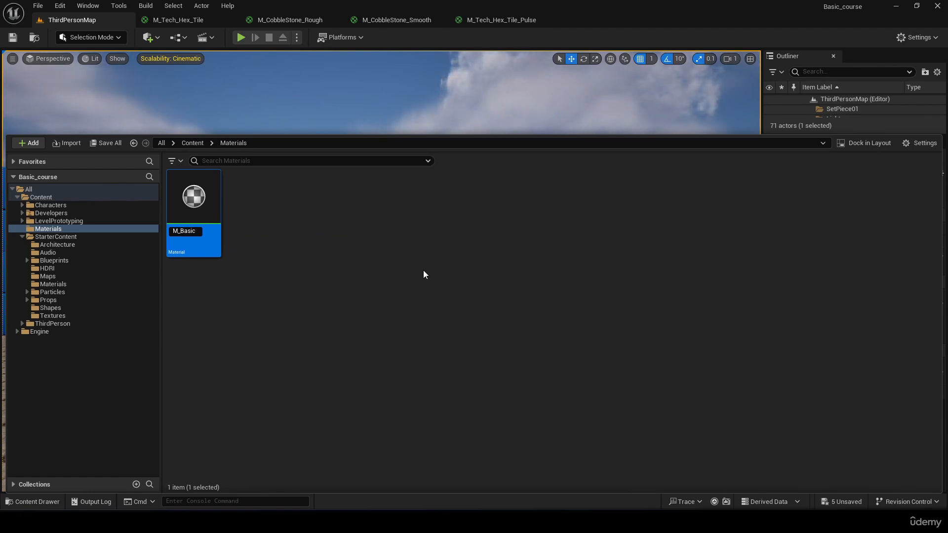
{"action": "key", "text": "Return"}
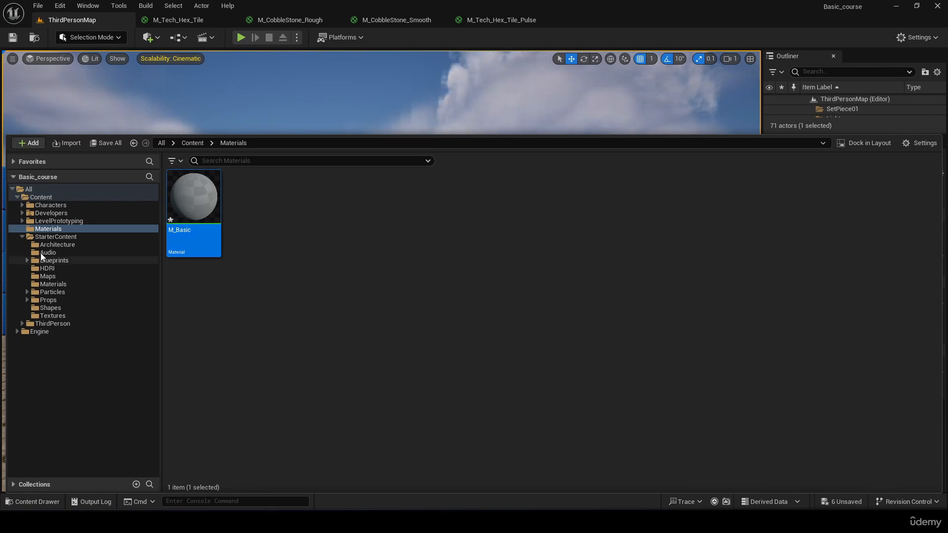
Check the StarterContent Materials folder for comparison and open M_Basic for editing
{"action": "left_click", "coordinate": [64, 284]}
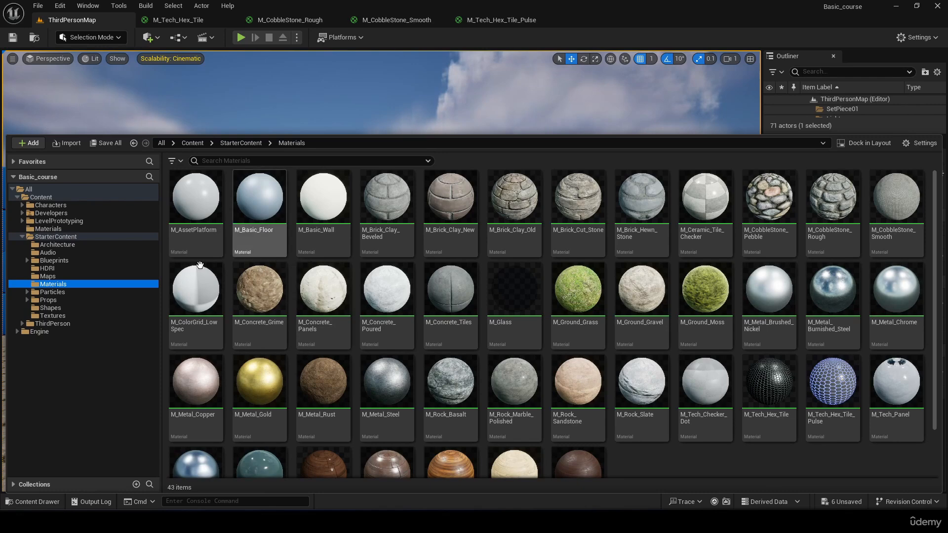
{"action": "left_click", "coordinate": [133, 142]}
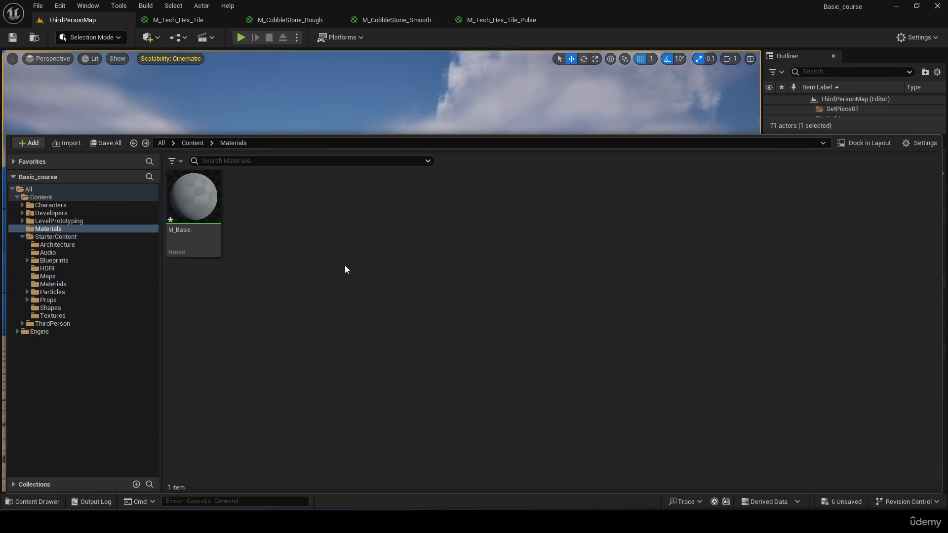
{"action": "double_click", "coordinate": [203, 205]}
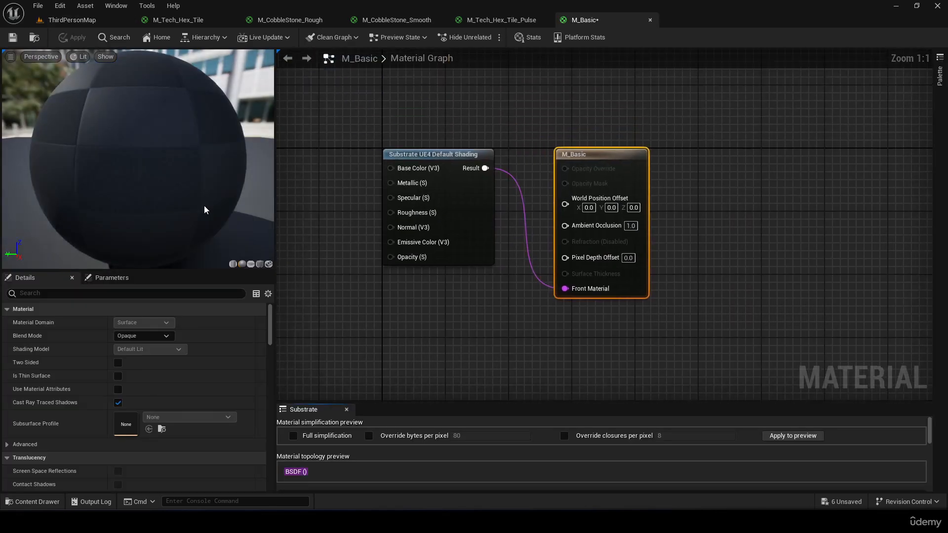
Reposition the M_Basic output node and the Substrate UE4 Default Shading node closer together, leaving free graph space before them
{"action": "right_click_drag", "start_coordinate": [554, 307], "coordinate": [565, 351]}
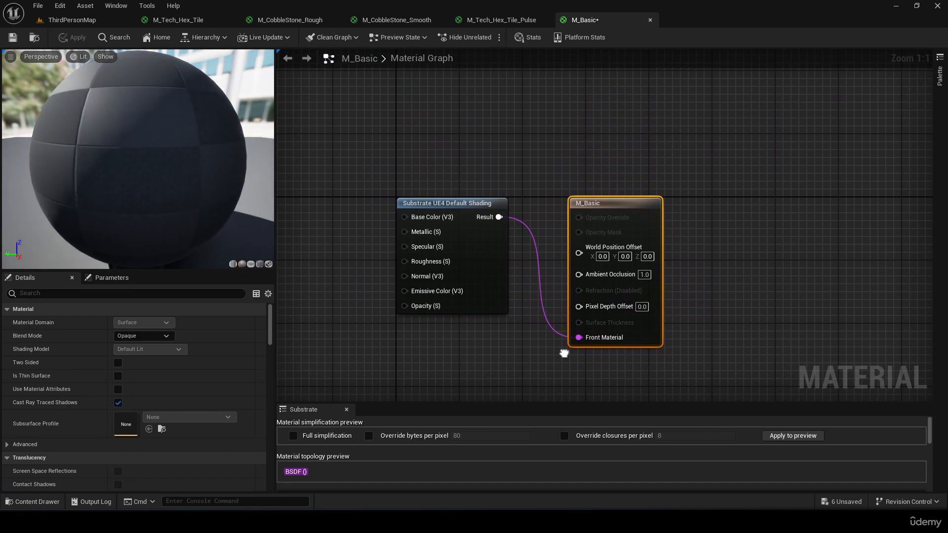
{"action": "mouse_move", "coordinate": [639, 200]}
{"action": "left_mouse_down"}
{"action": "mouse_move", "coordinate": [733, 165]}
{"action": "mouse_move", "coordinate": [696, 192]}
{"action": "mouse_move", "coordinate": [674, 182]}
{"action": "left_mouse_up"}
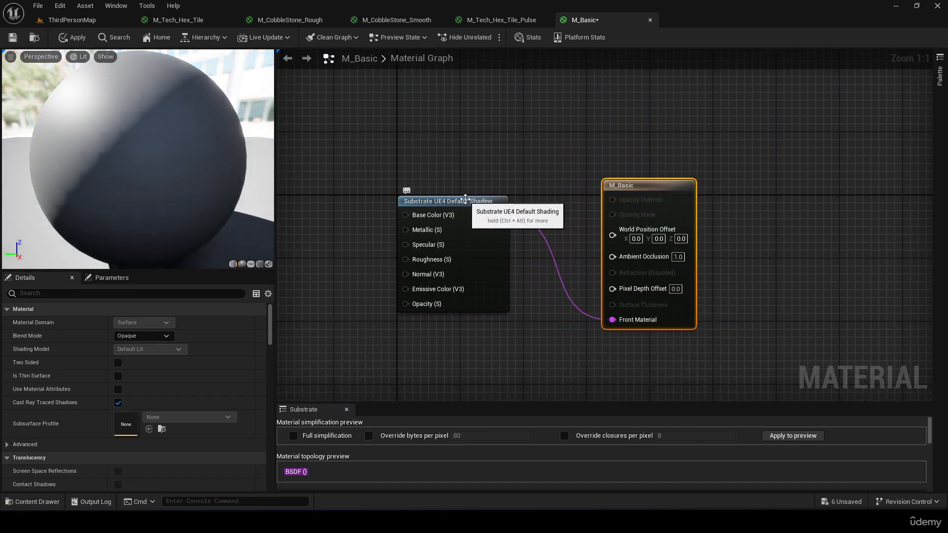
{"action": "mouse_move", "coordinate": [459, 200]}
{"action": "left_mouse_down"}
{"action": "mouse_move", "coordinate": [506, 176]}
{"action": "mouse_move", "coordinate": [523, 192]}
{"action": "left_mouse_up"}
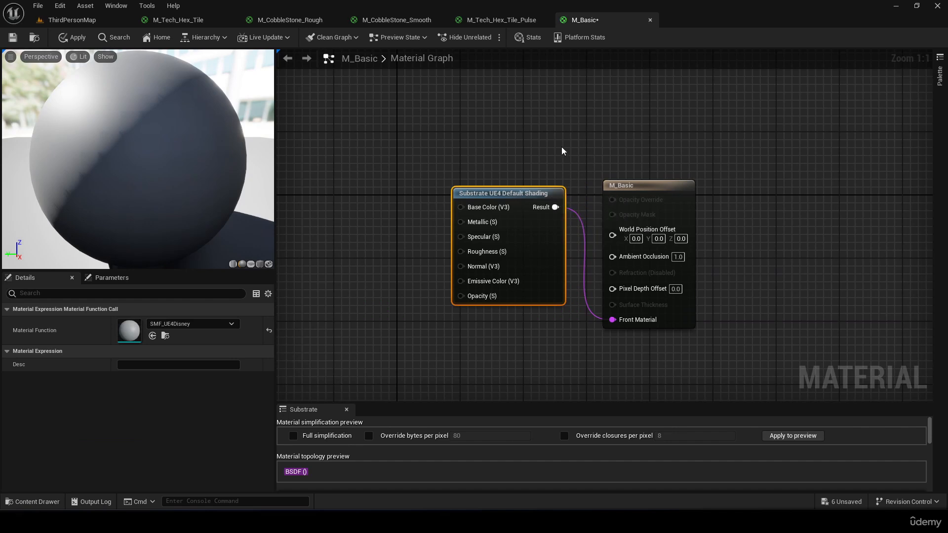
{"action": "right_click_drag", "start_coordinate": [561, 148], "coordinate": [641, 144]}
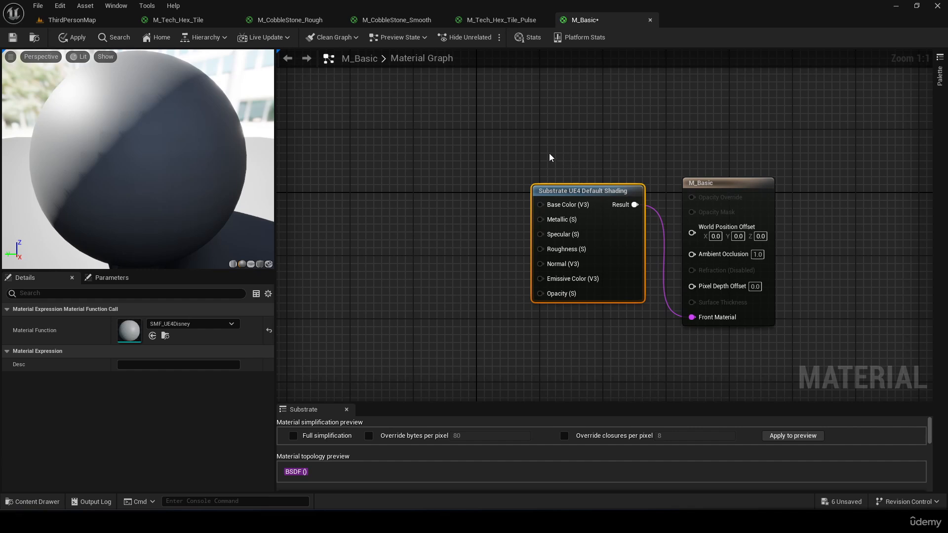
{"action": "right_click_drag", "start_coordinate": [484, 169], "coordinate": [616, 148]}
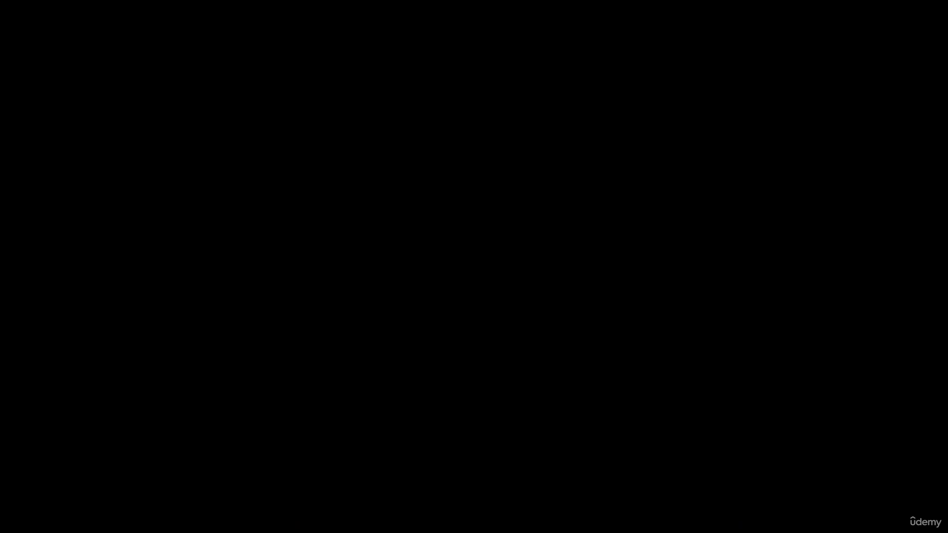